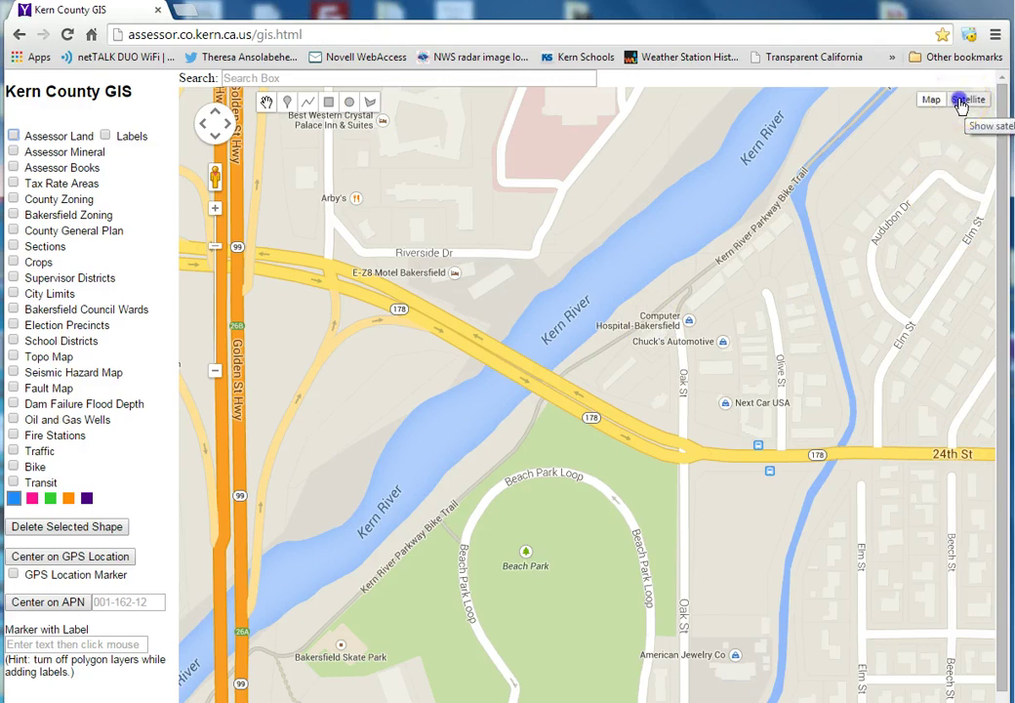
- Switch the base map to satellite imagery and place the cursor in the search box
{"action": "left_click", "coordinate": [964, 100]}
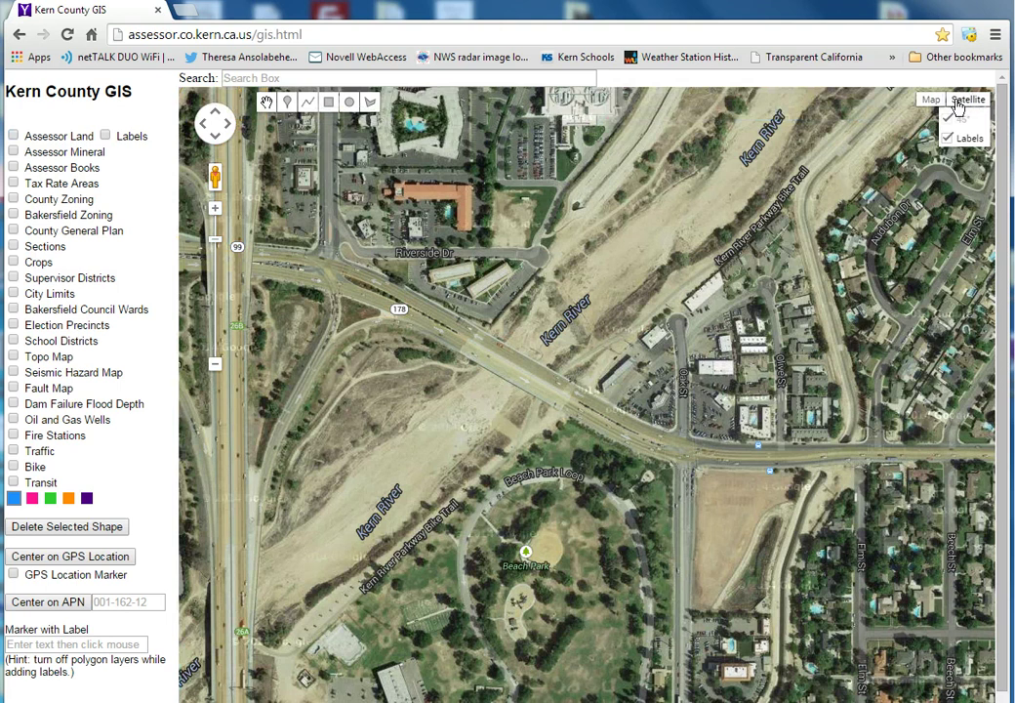
{"action": "left_click", "coordinate": [296, 78]}
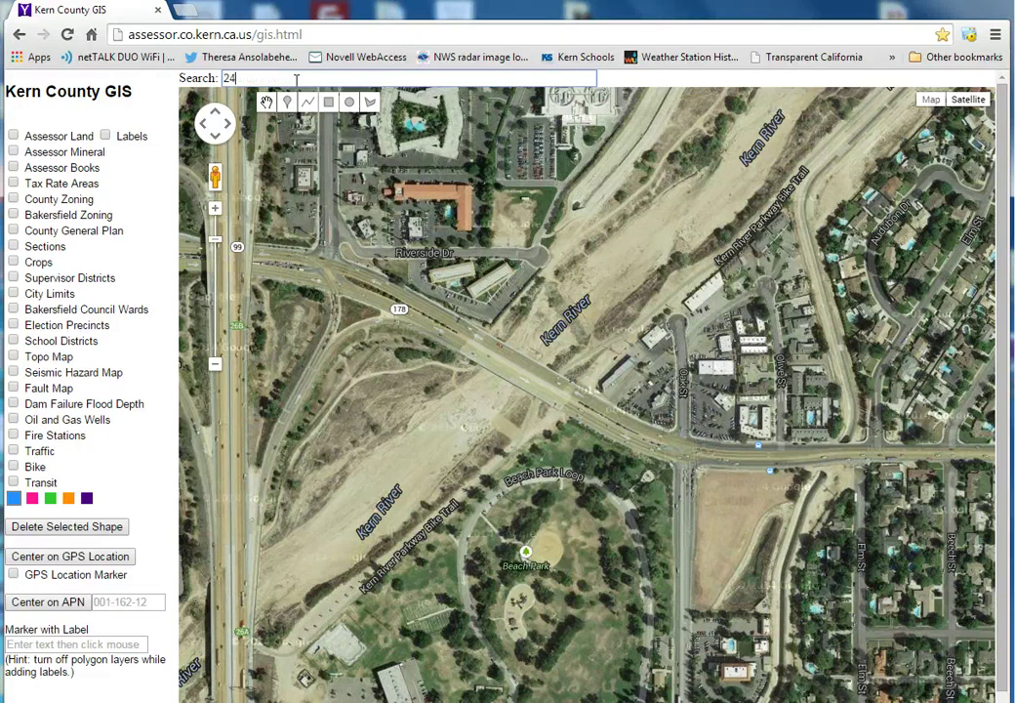
{"action": "type", "text": "24 pine"}
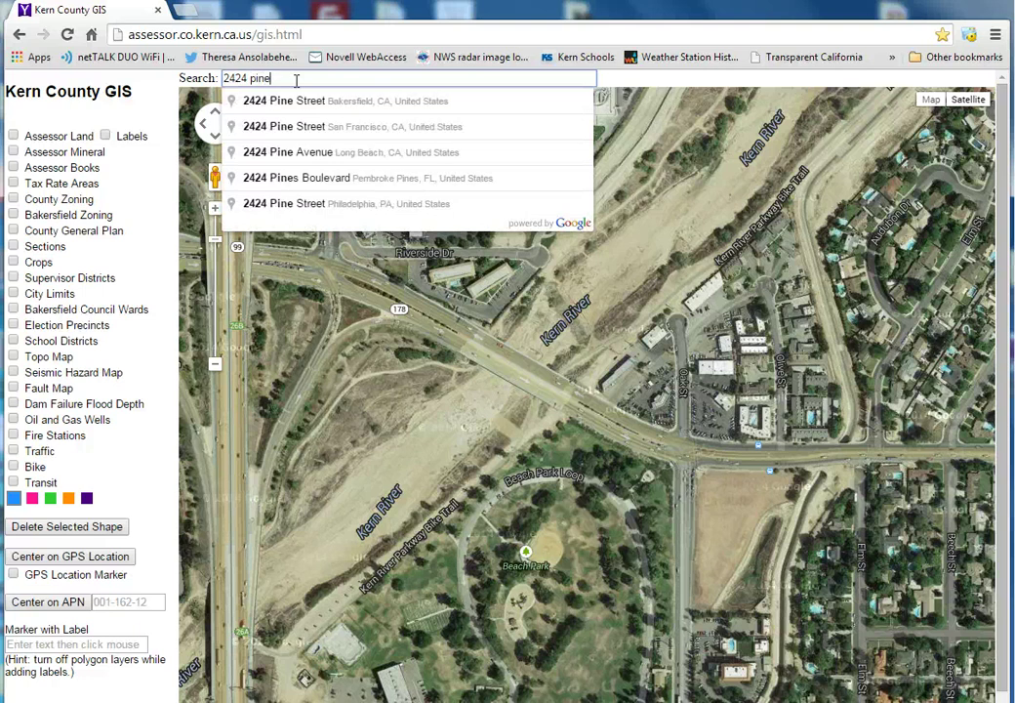
{"action": "left_click", "coordinate": [374, 102]}
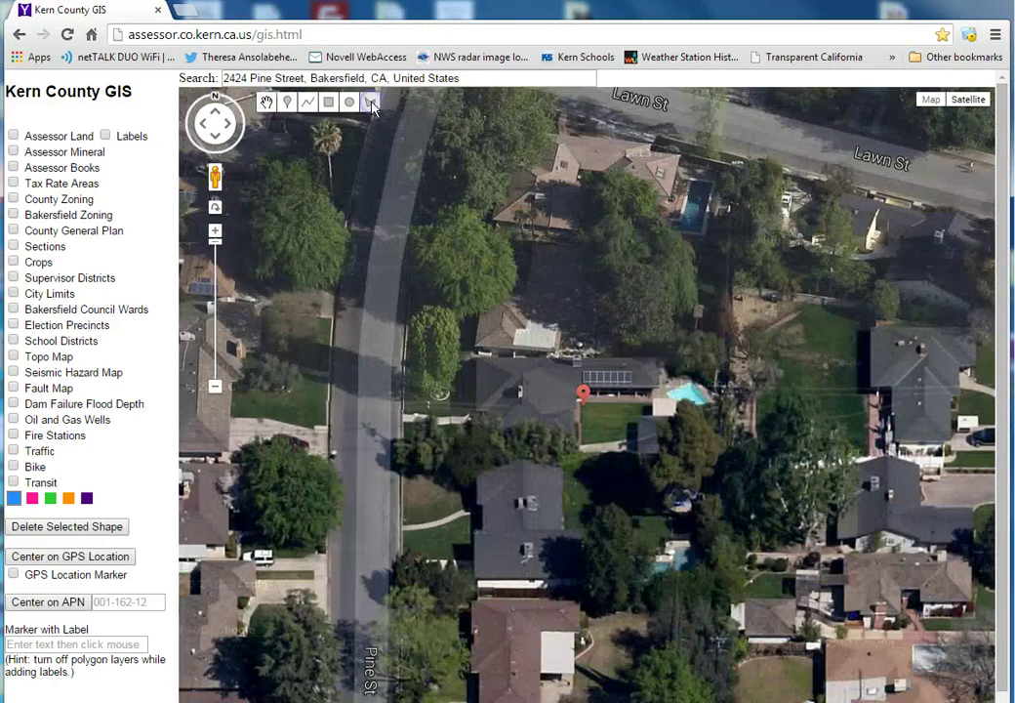
{"action": "left_click_drag", "start_coordinate": [497, 78], "coordinate": [198, 76]}
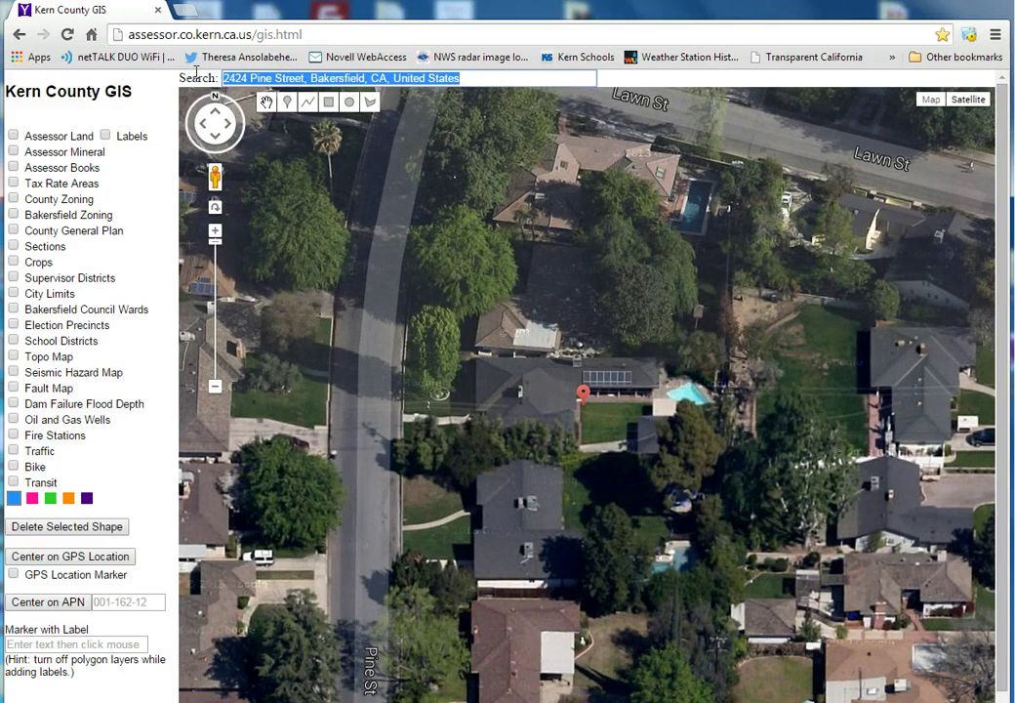
{"action": "type", "text": "chester ad"}
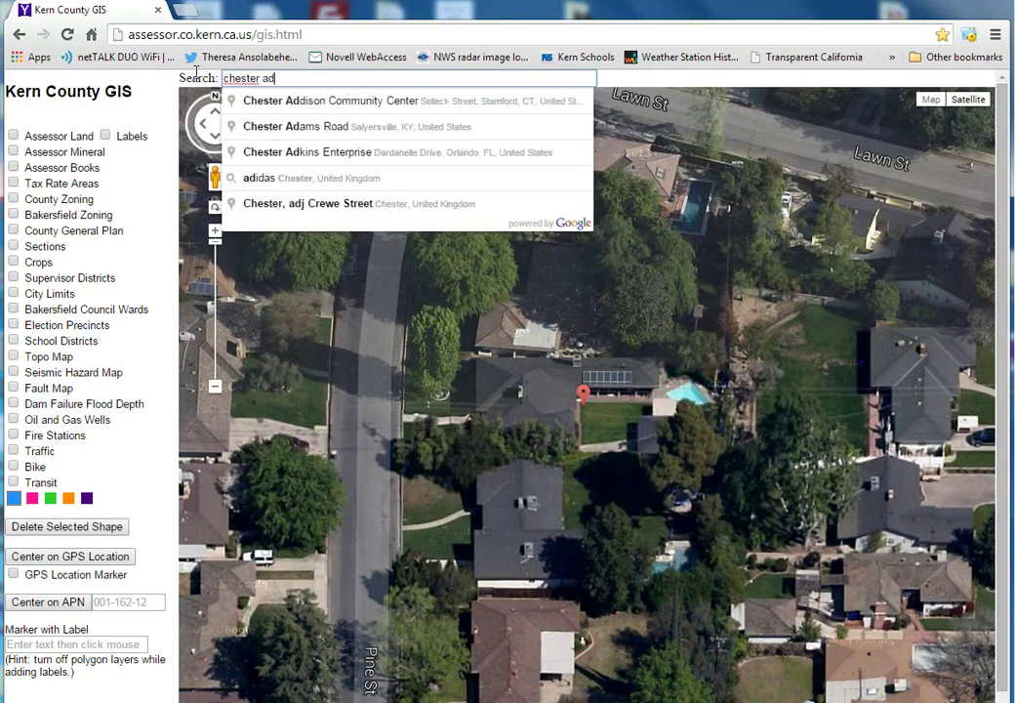
{"action": "key", "text": "BackSpace"}
{"action": "type", "text": "nd tru"}
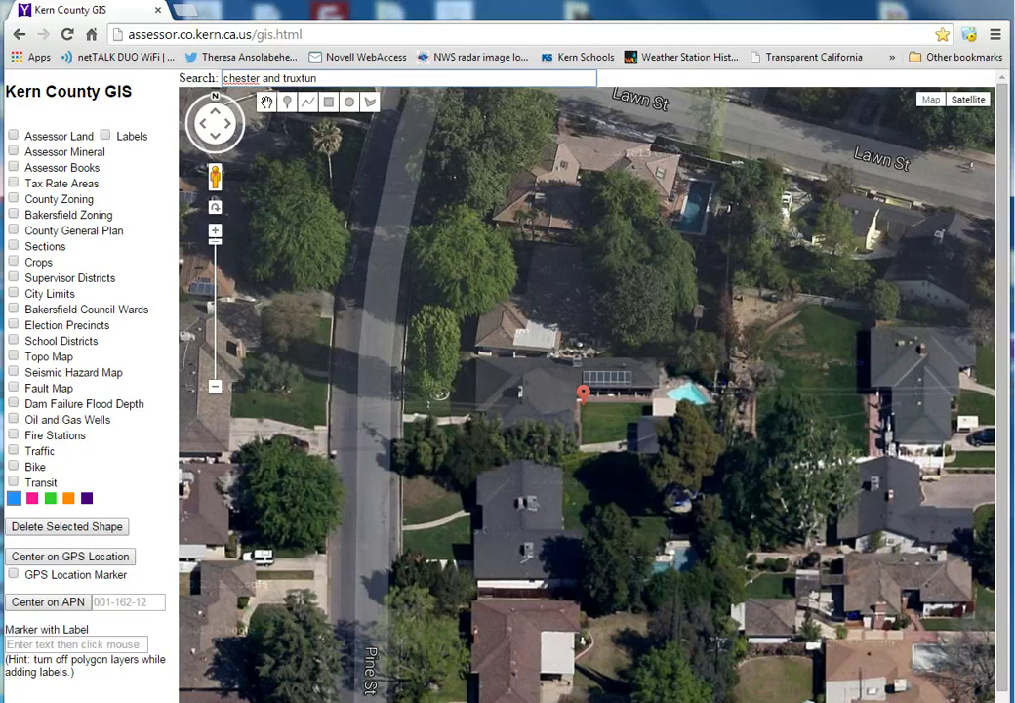
{"action": "type", "text": "xtun"}
{"action": "key", "text": "Return"}
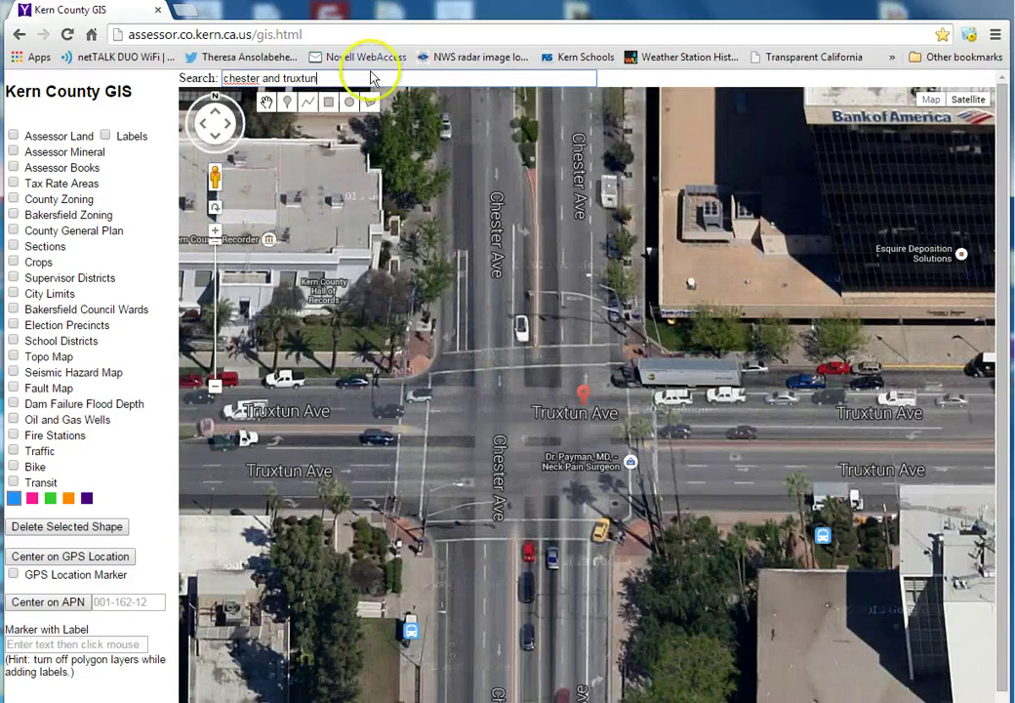
- Jump to coordinates 35.4,-119, then go to the Kern County Administrative building
{"action": "left_click_drag", "start_coordinate": [318, 78], "coordinate": [192, 66]}
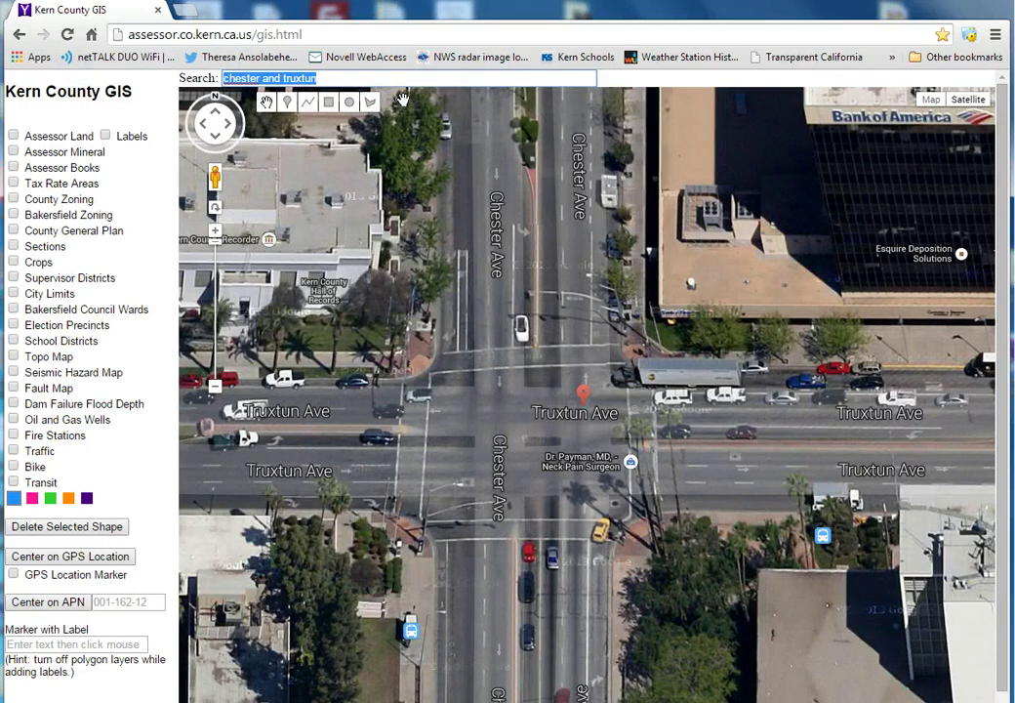
{"action": "type", "text": "35."}
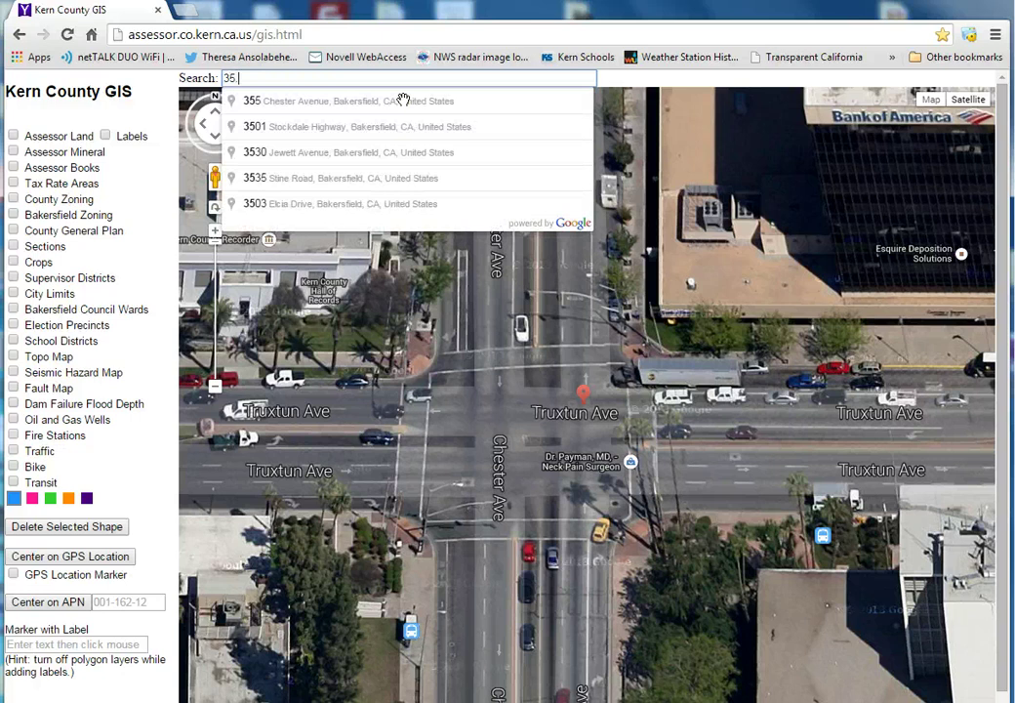
{"action": "type", "text": "4,-119"}
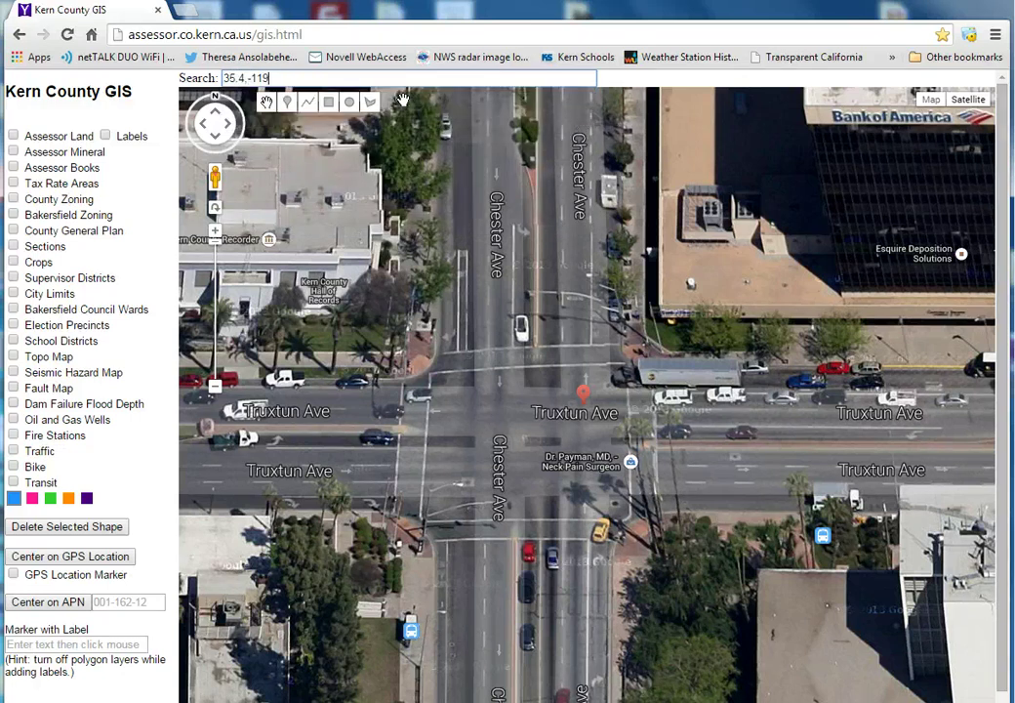
{"action": "key", "text": "Return"}
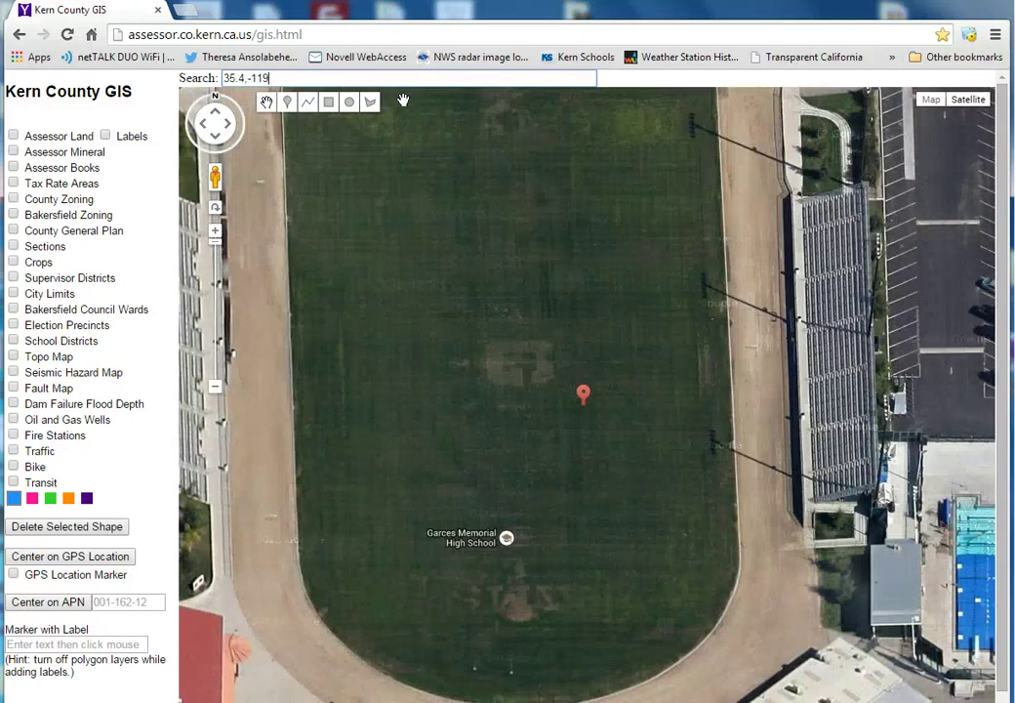
{"action": "left_click_drag", "start_coordinate": [293, 78], "coordinate": [223, 78]}
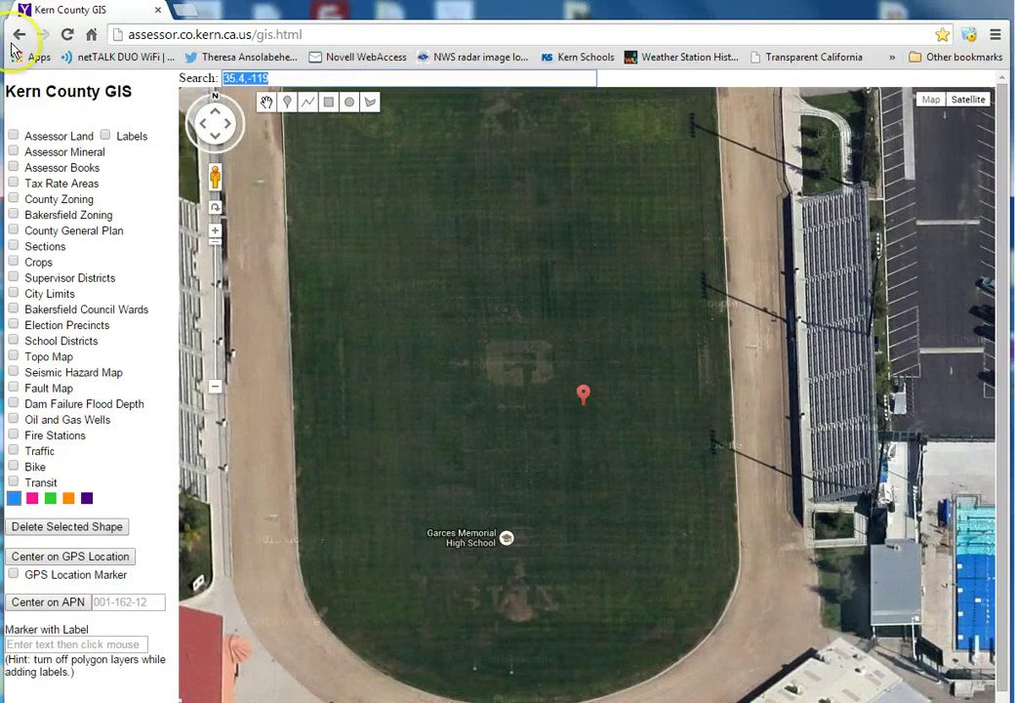
{"action": "type", "text": "kern cu"}
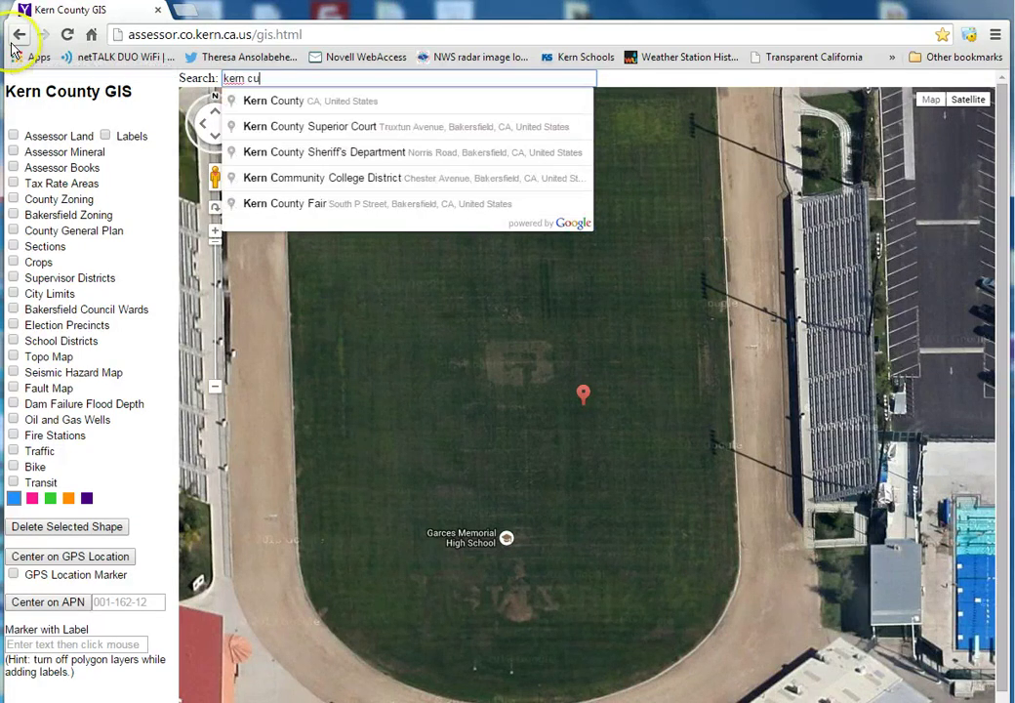
{"action": "key", "text": "BackSpace"}
{"action": "type", "text": "ount"}
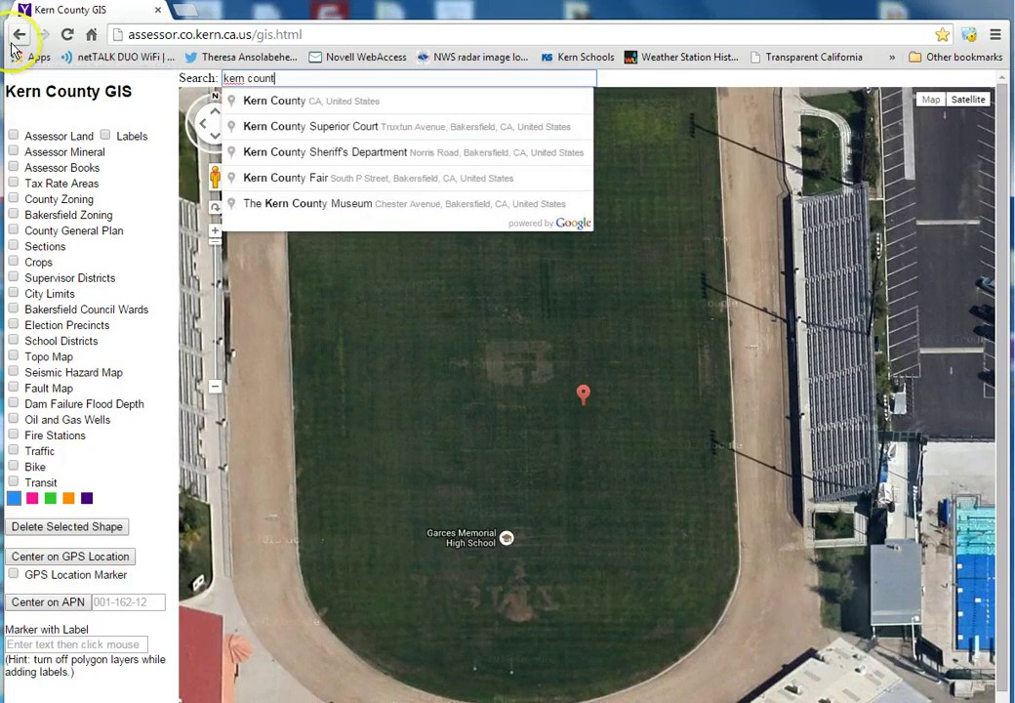
{"action": "type", "text": "y ad"}
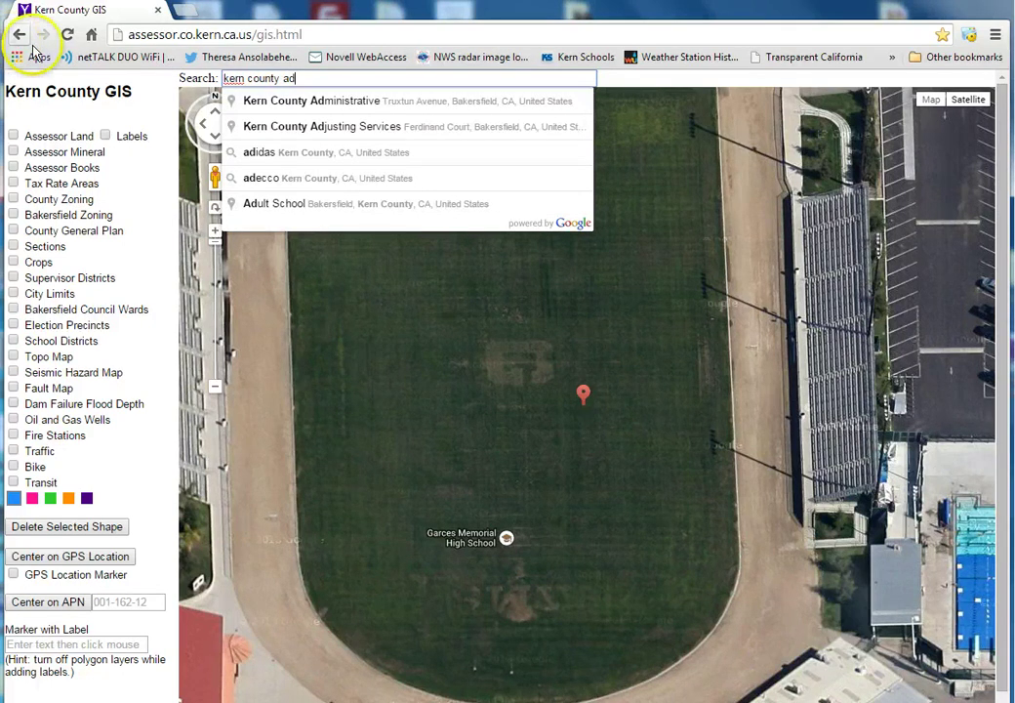
{"action": "left_click", "coordinate": [293, 103]}
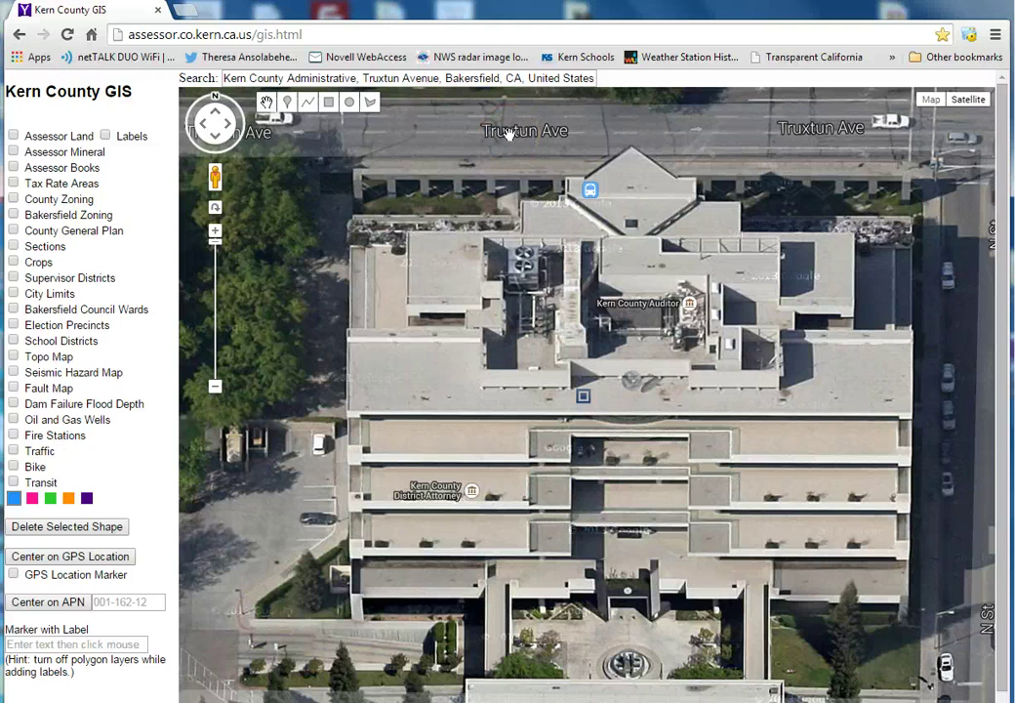
{"action": "left_click", "coordinate": [128, 599]}
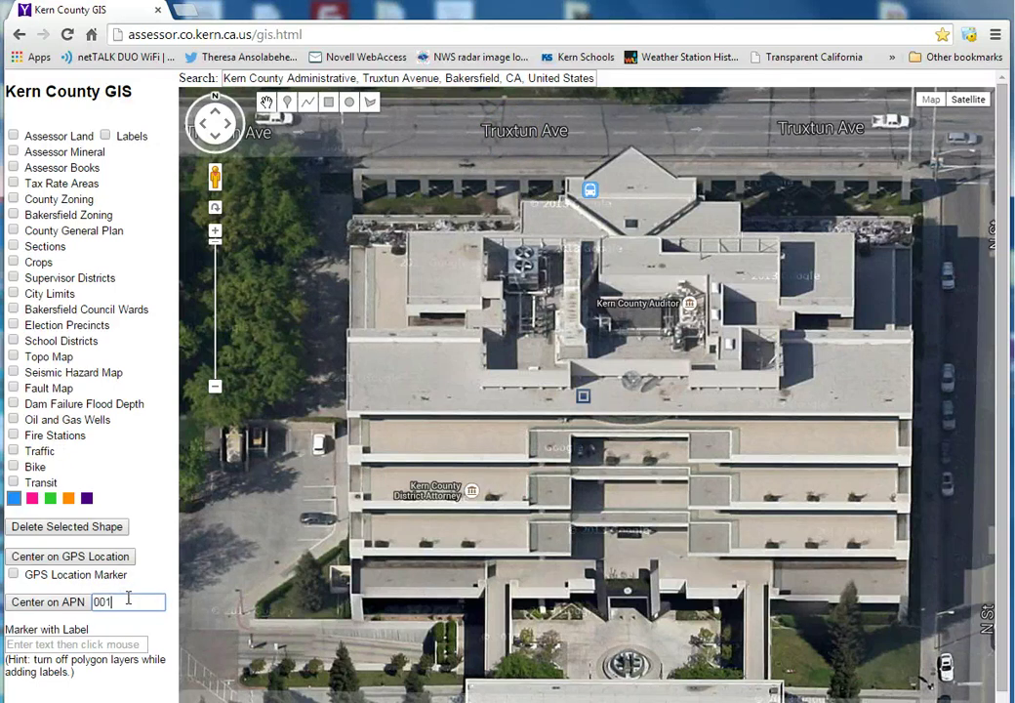
{"action": "type", "text": "00116212"}
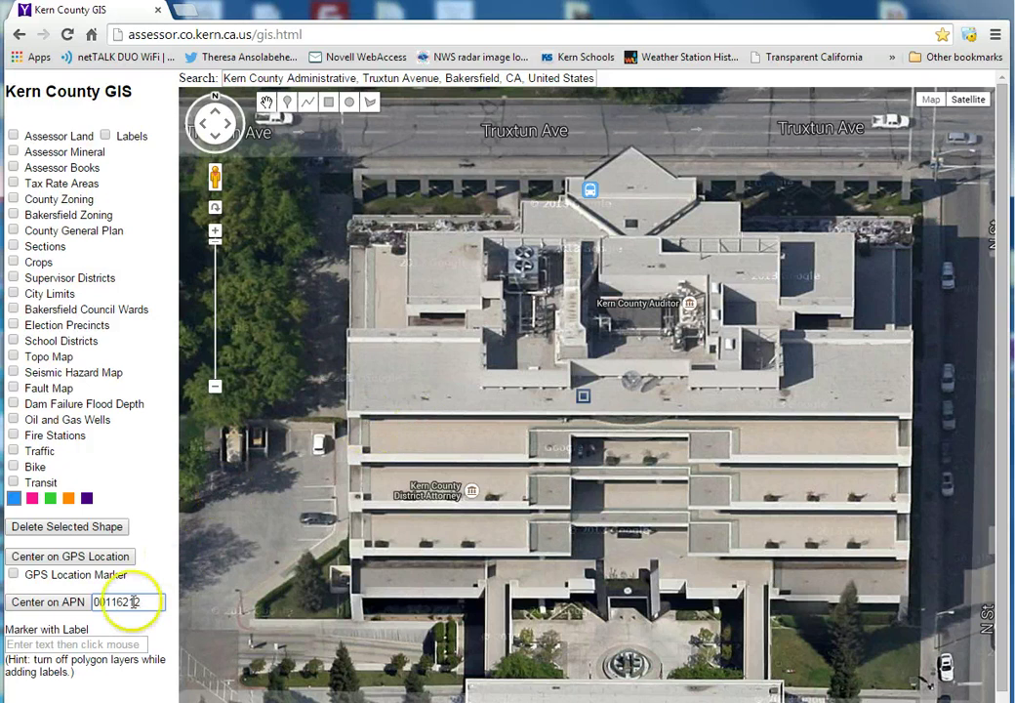
{"action": "left_click", "coordinate": [69, 602]}
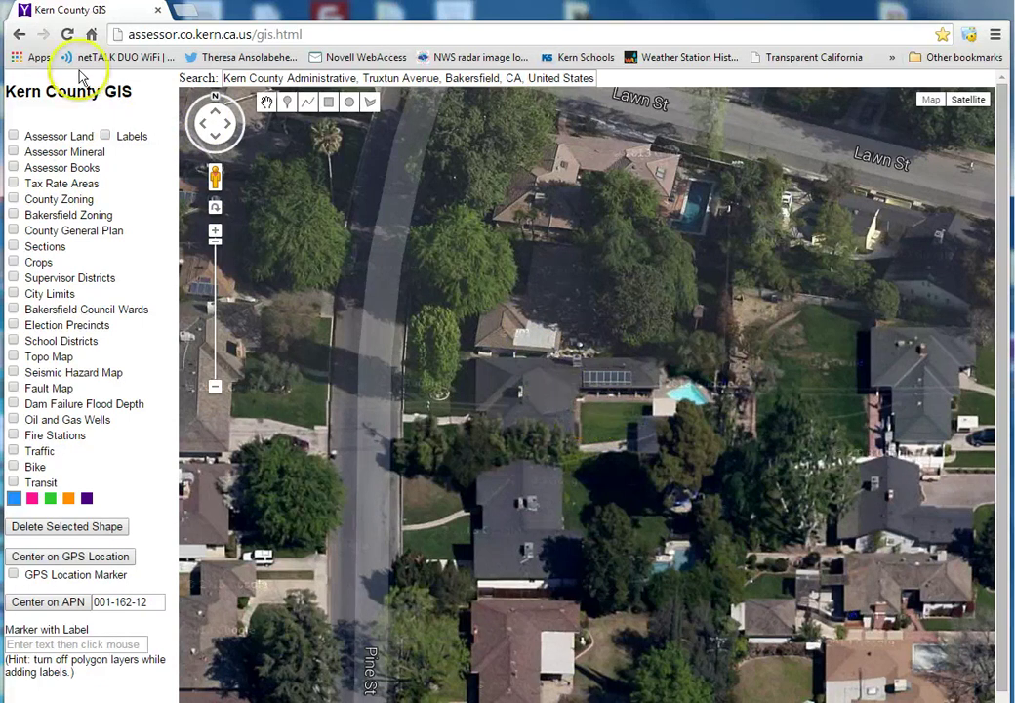
{"action": "left_click", "coordinate": [243, 135]}
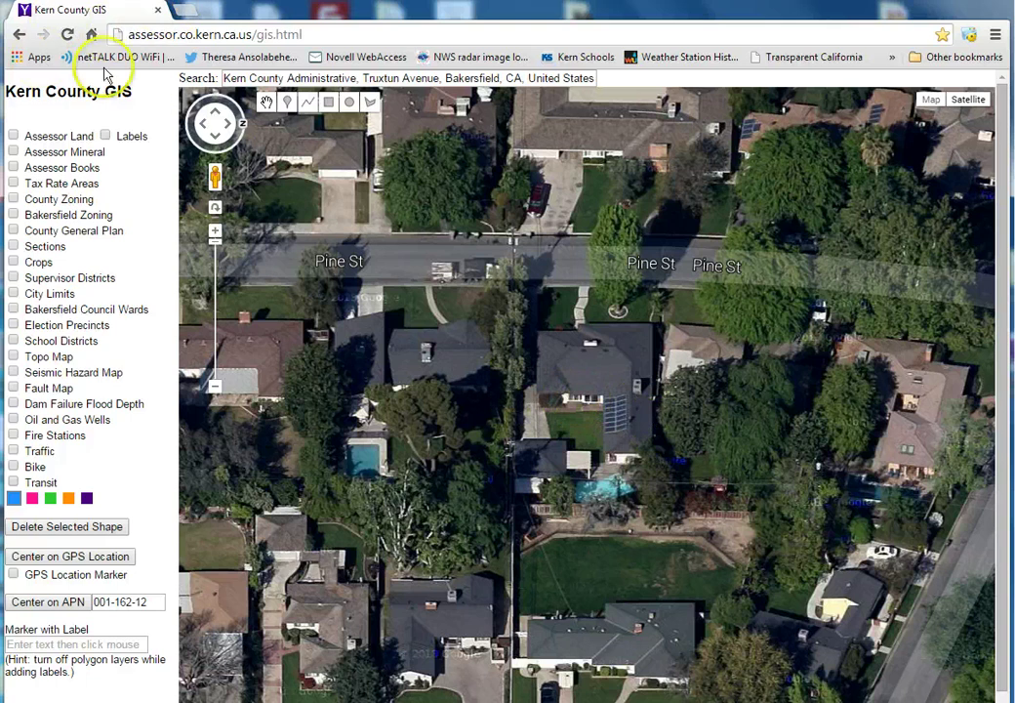
{"action": "left_click", "coordinate": [222, 146]}
{"action": "left_click", "coordinate": [193, 130]}
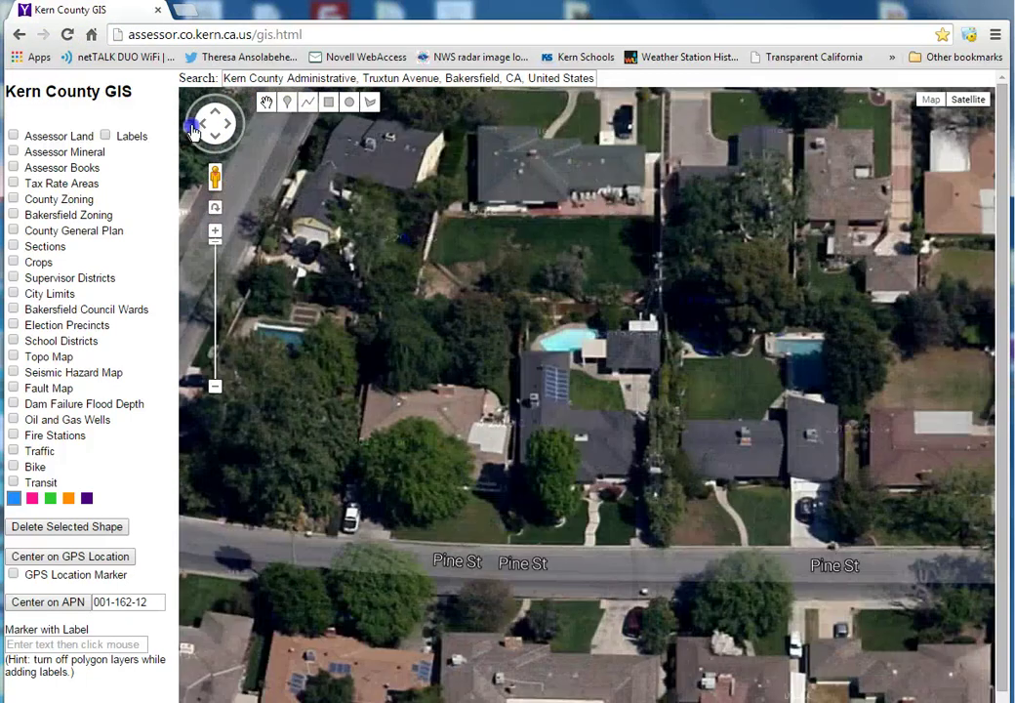
{"action": "left_click", "coordinate": [205, 106]}
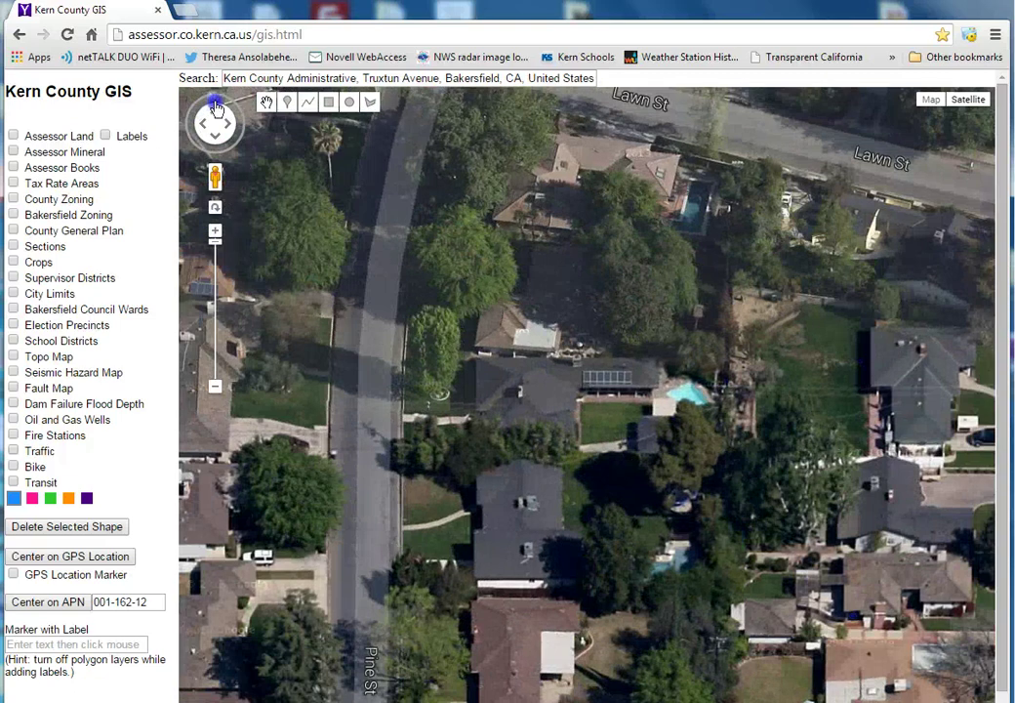
{"action": "left_click", "coordinate": [363, 134]}
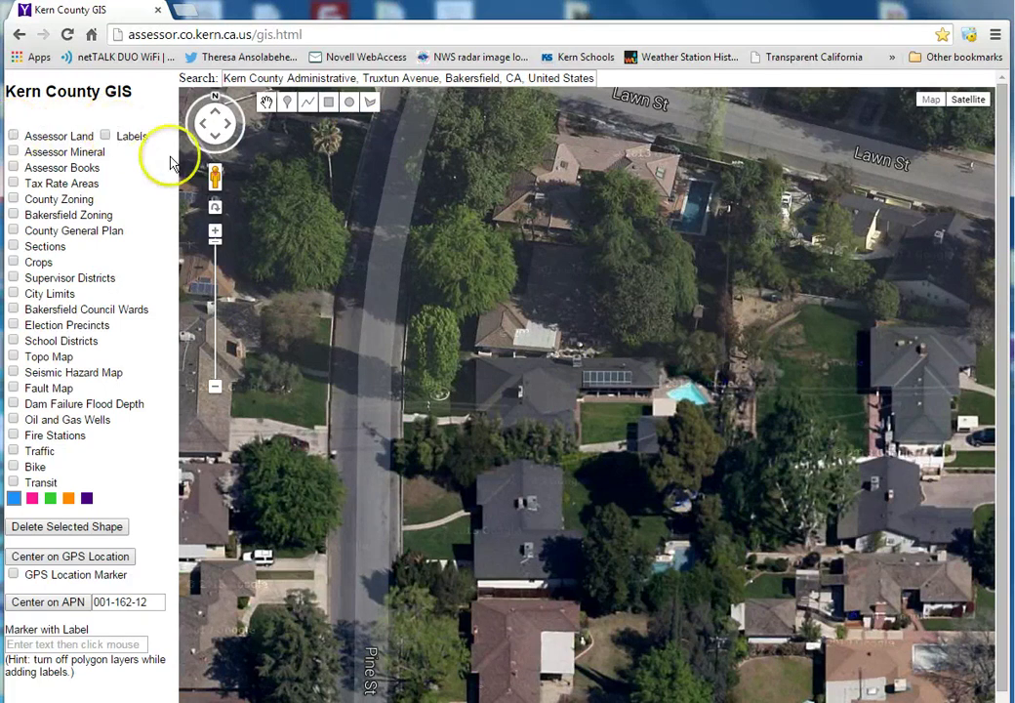
{"action": "left_click_drag", "start_coordinate": [231, 184], "coordinate": [395, 273]}
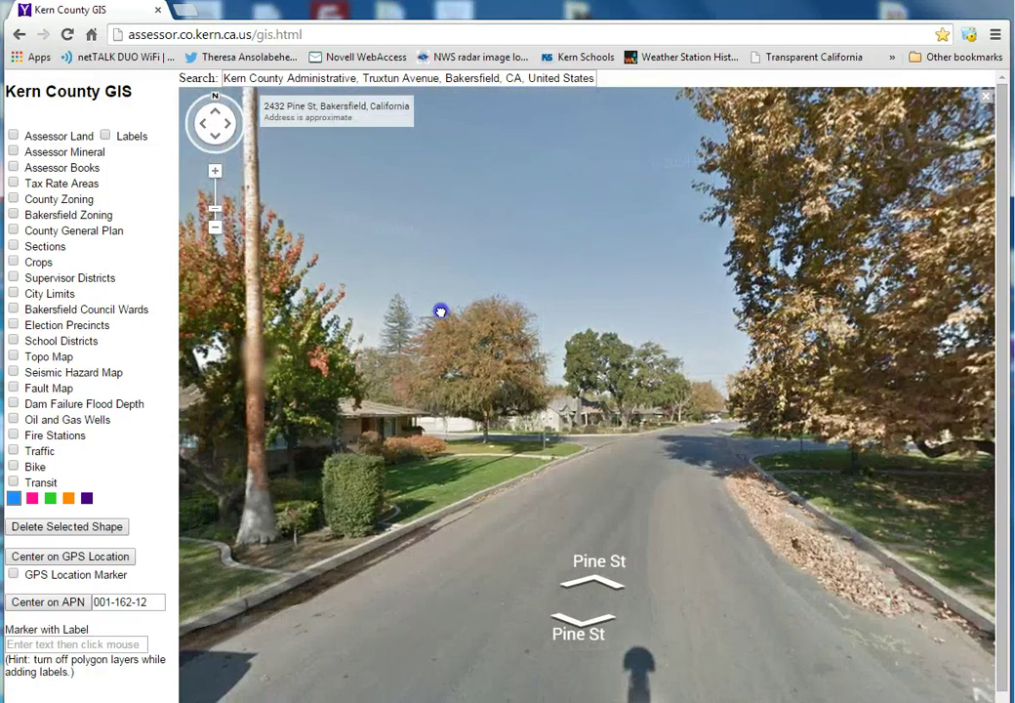
{"action": "left_click_drag", "start_coordinate": [441, 311], "coordinate": [96, 268]}
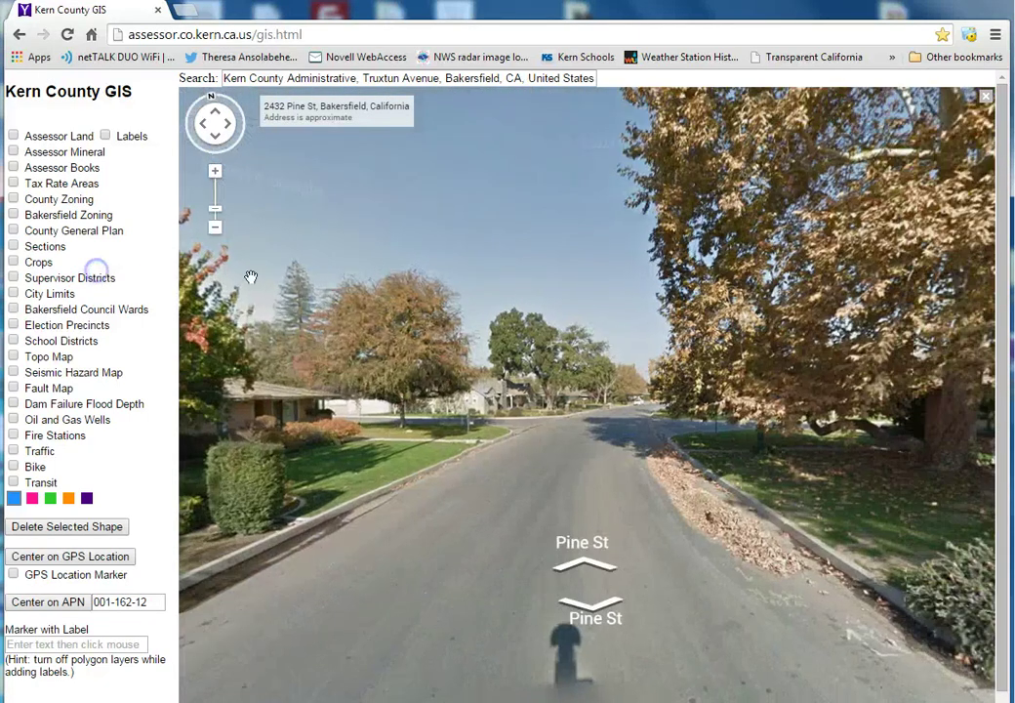
{"action": "left_click_drag", "start_coordinate": [251, 277], "coordinate": [83, 263]}
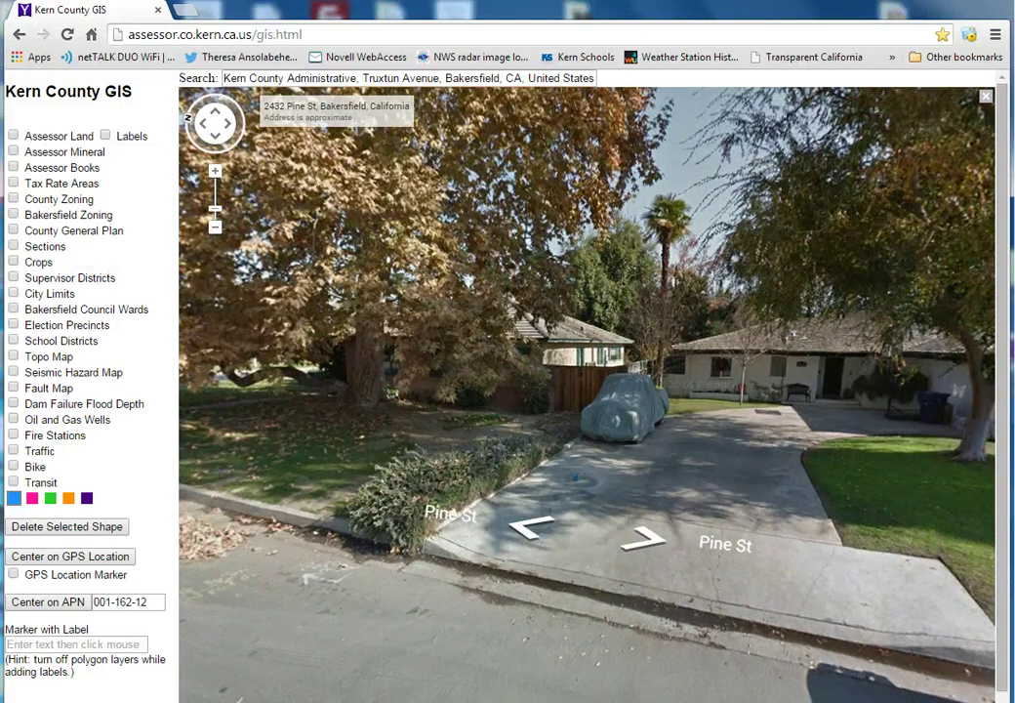
{"action": "left_click", "coordinate": [985, 99]}
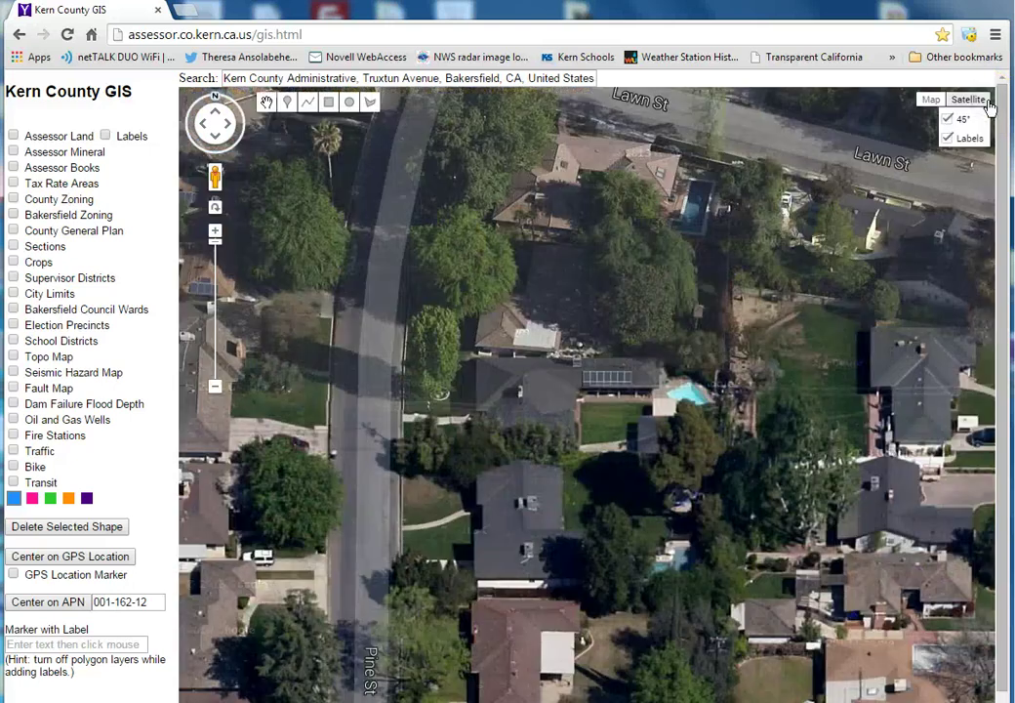
- Turn off the 45° imagery, measure a 22-foot line between the houses, then delete it
{"action": "left_click", "coordinate": [946, 122]}
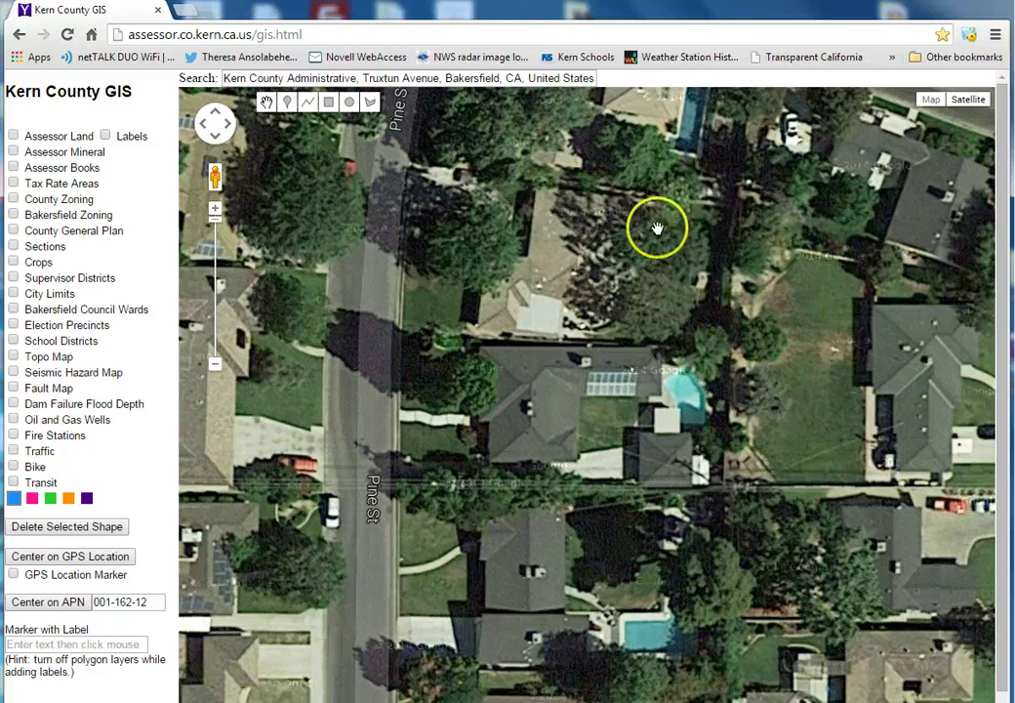
{"action": "left_click", "coordinate": [306, 103]}
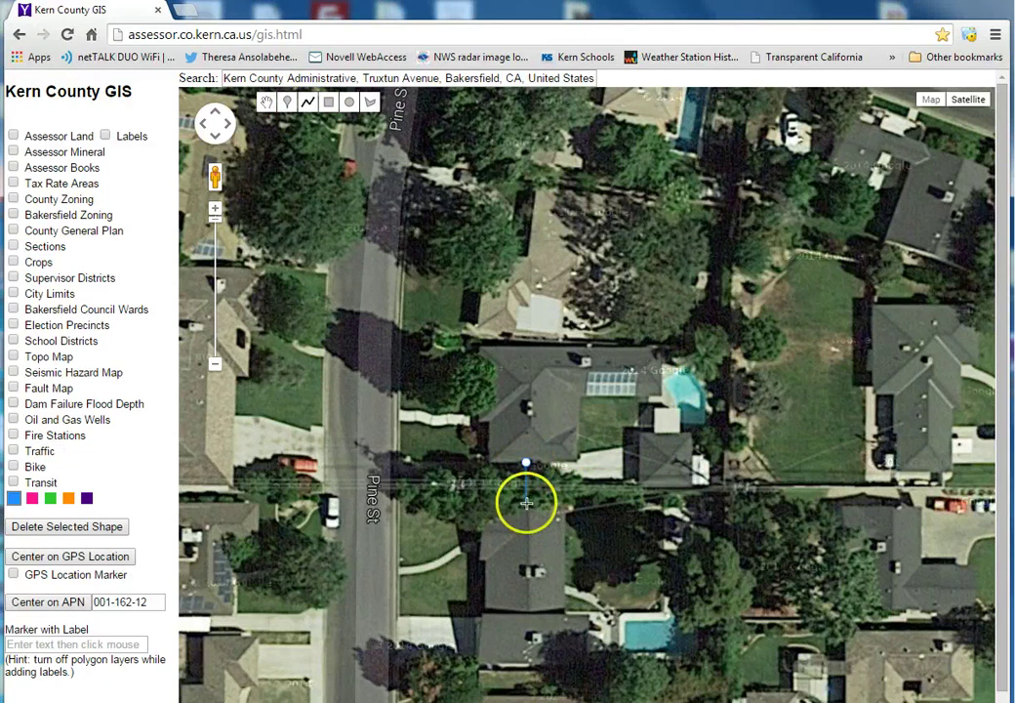
{"action": "double_click", "coordinate": [525, 508]}
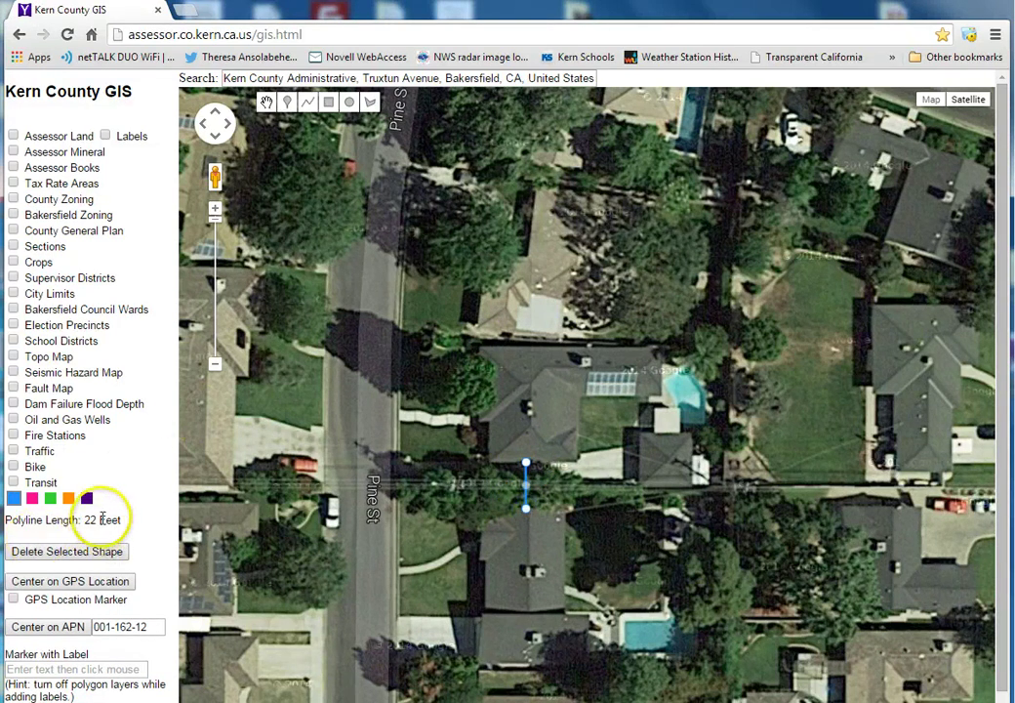
{"action": "left_click", "coordinate": [80, 552]}
{"action": "left_click", "coordinate": [712, 163]}
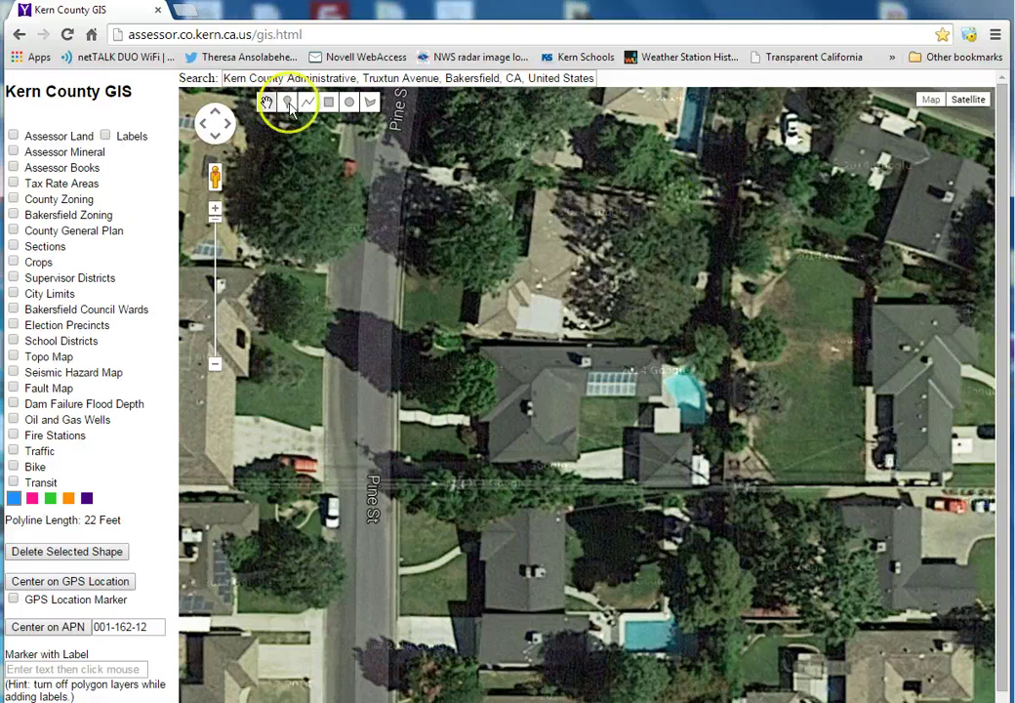
- Outline the small back building to measure 695 square feet, then delete the outline
{"action": "left_click", "coordinate": [370, 104]}
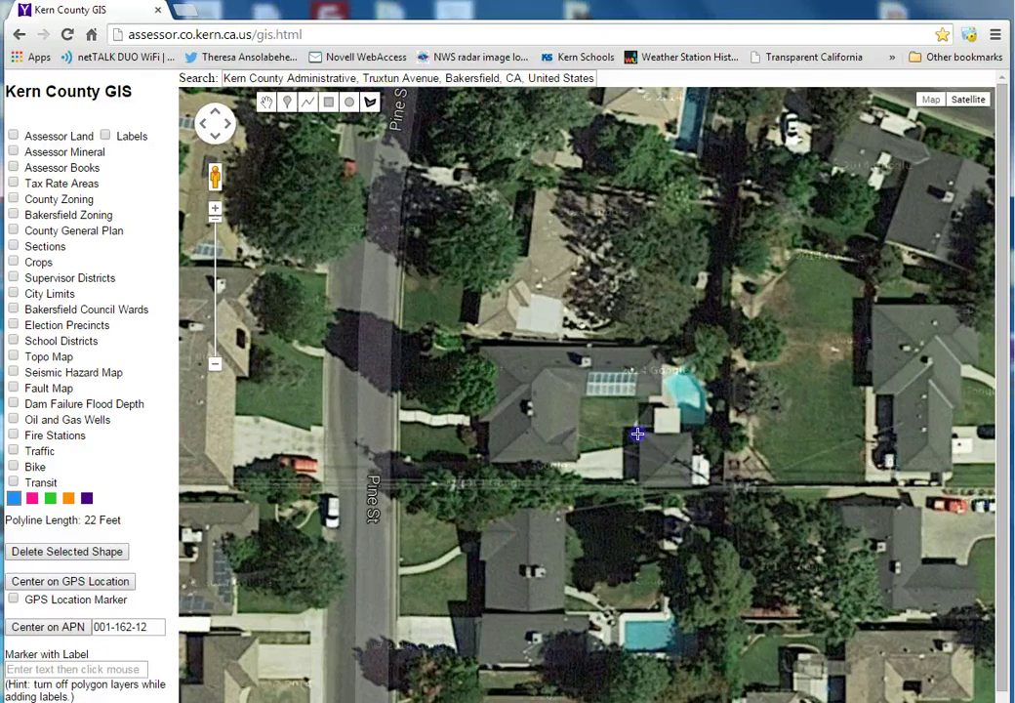
{"action": "left_click", "coordinate": [691, 431]}
{"action": "left_click", "coordinate": [694, 490]}
{"action": "left_click", "coordinate": [645, 488]}
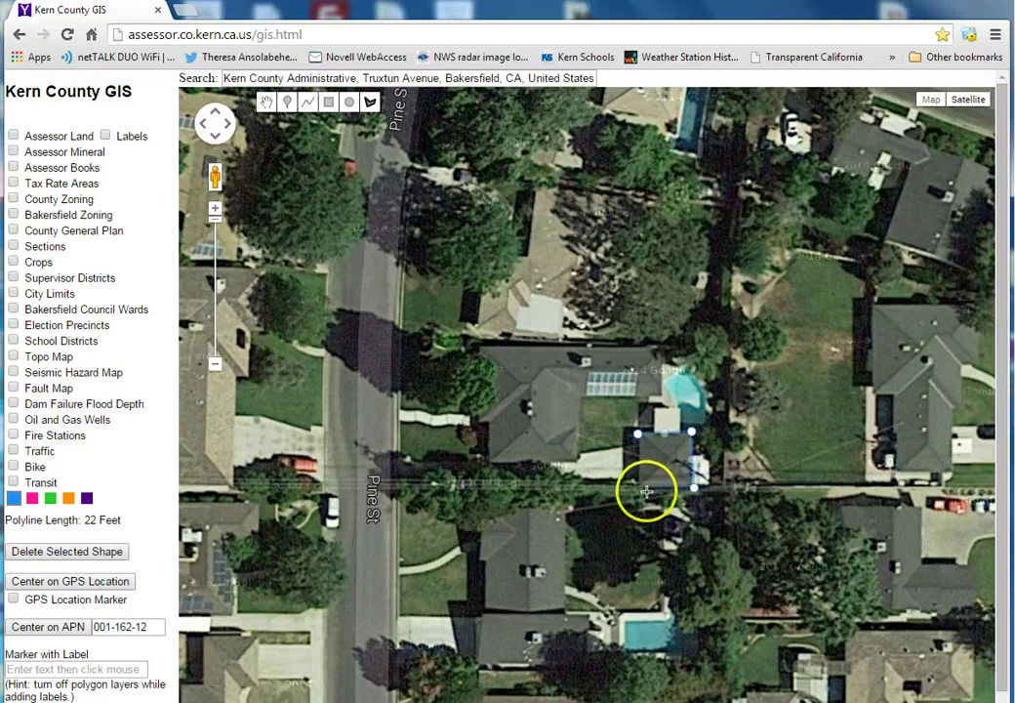
{"action": "left_click", "coordinate": [640, 441]}
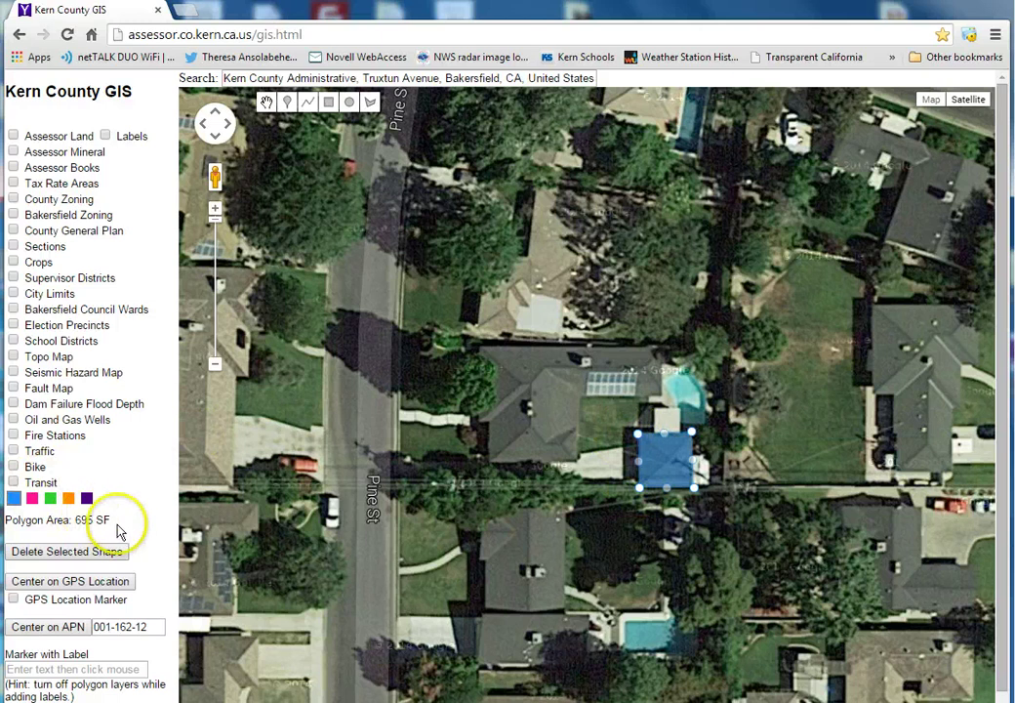
{"action": "left_click", "coordinate": [61, 553]}
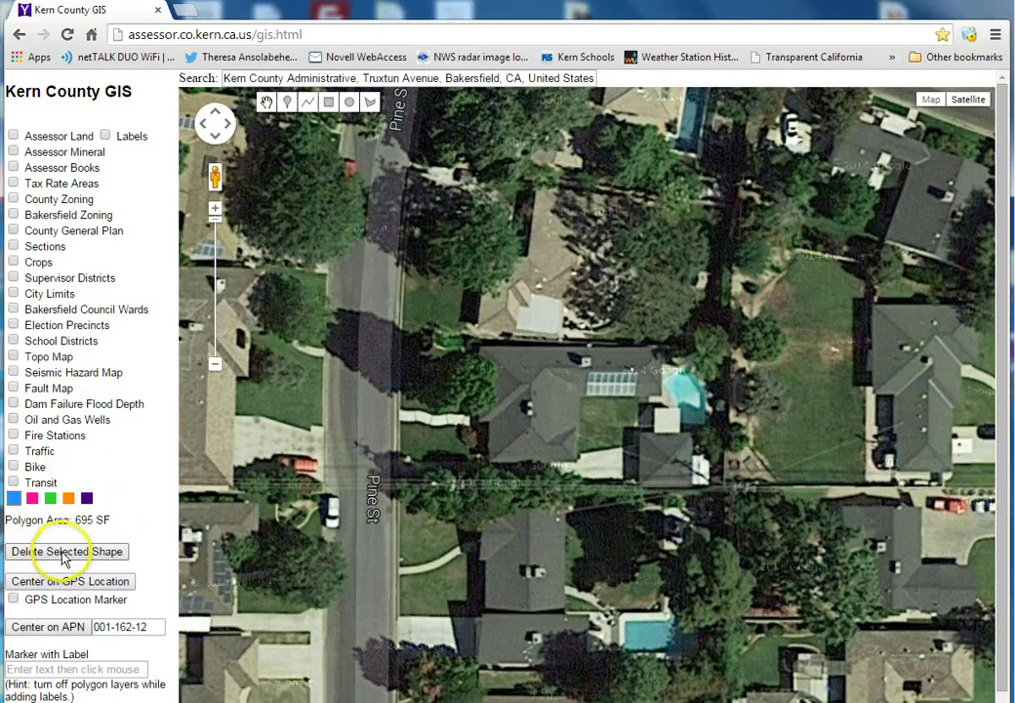
- Draw an orange circle over the trees near Pine St, then delete it
{"action": "left_click", "coordinate": [347, 104]}
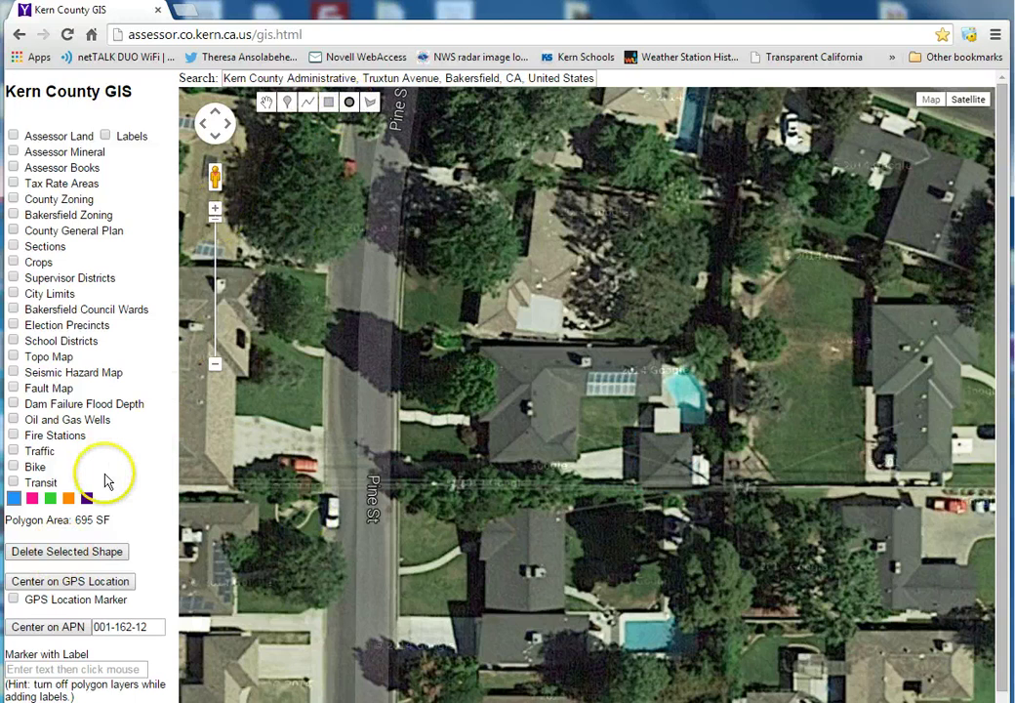
{"action": "left_click", "coordinate": [74, 496]}
{"action": "mouse_move", "coordinate": [286, 211]}
{"action": "left_mouse_down"}
{"action": "mouse_move", "coordinate": [380, 293]}
{"action": "mouse_move", "coordinate": [362, 274]}
{"action": "left_mouse_up"}
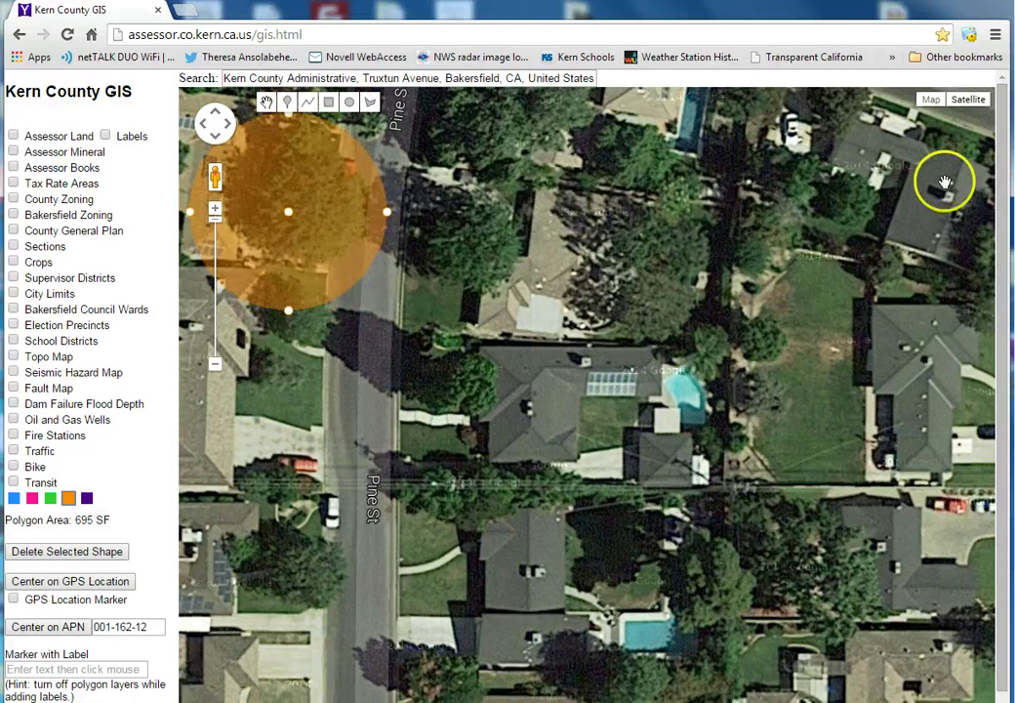
{"action": "left_click", "coordinate": [39, 551]}
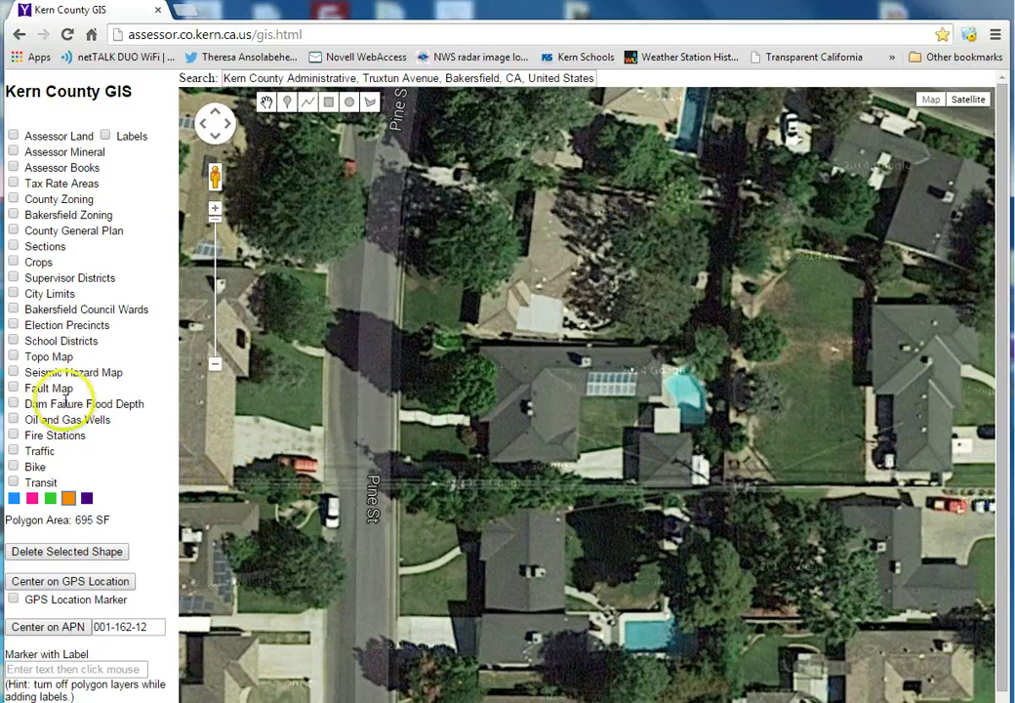
- Place a marker labelled 'This is a marker.' on the house and show Assessor Land parcels
{"action": "left_click", "coordinate": [106, 668]}
{"action": "type", "text": "This is a marke"}
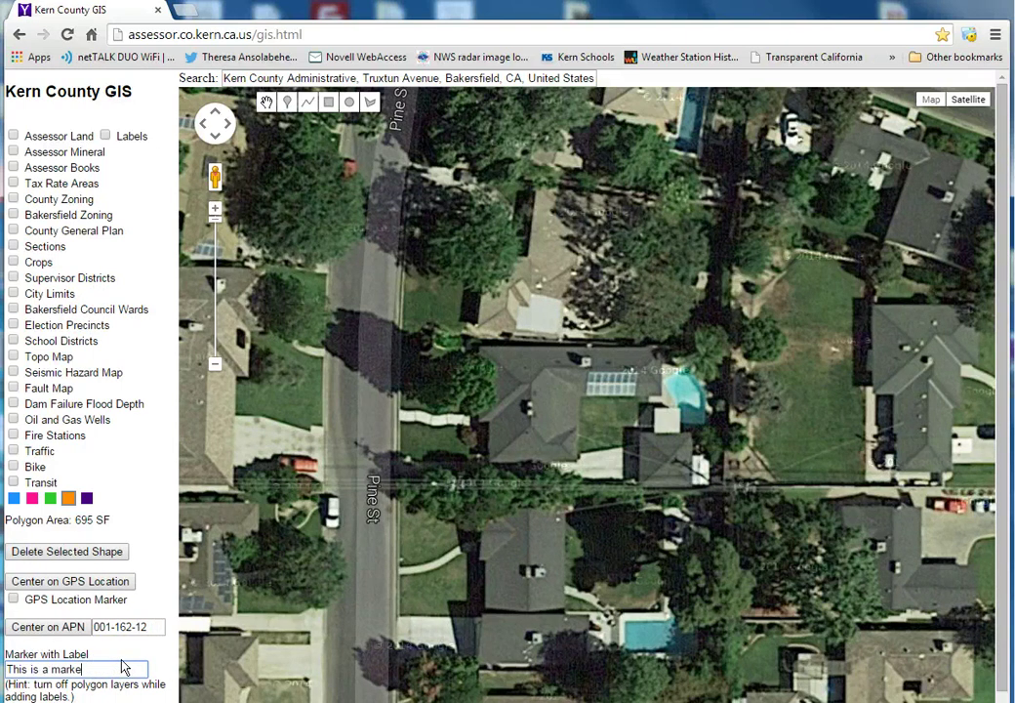
{"action": "type", "text": "r."}
{"action": "left_click", "coordinate": [549, 373]}
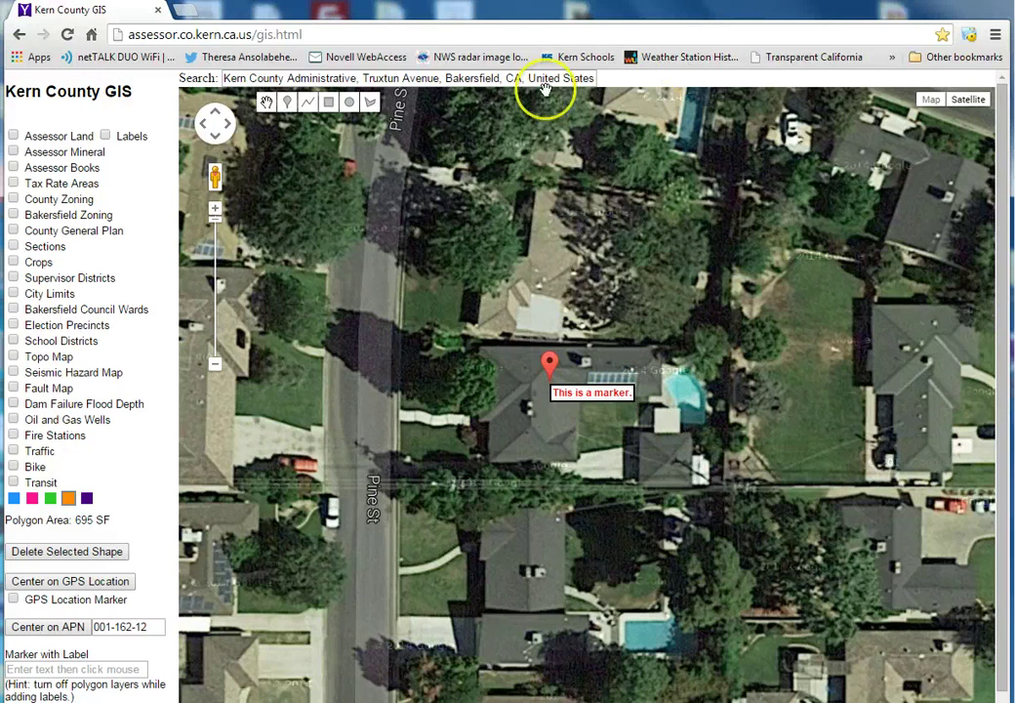
{"action": "left_click", "coordinate": [13, 135]}
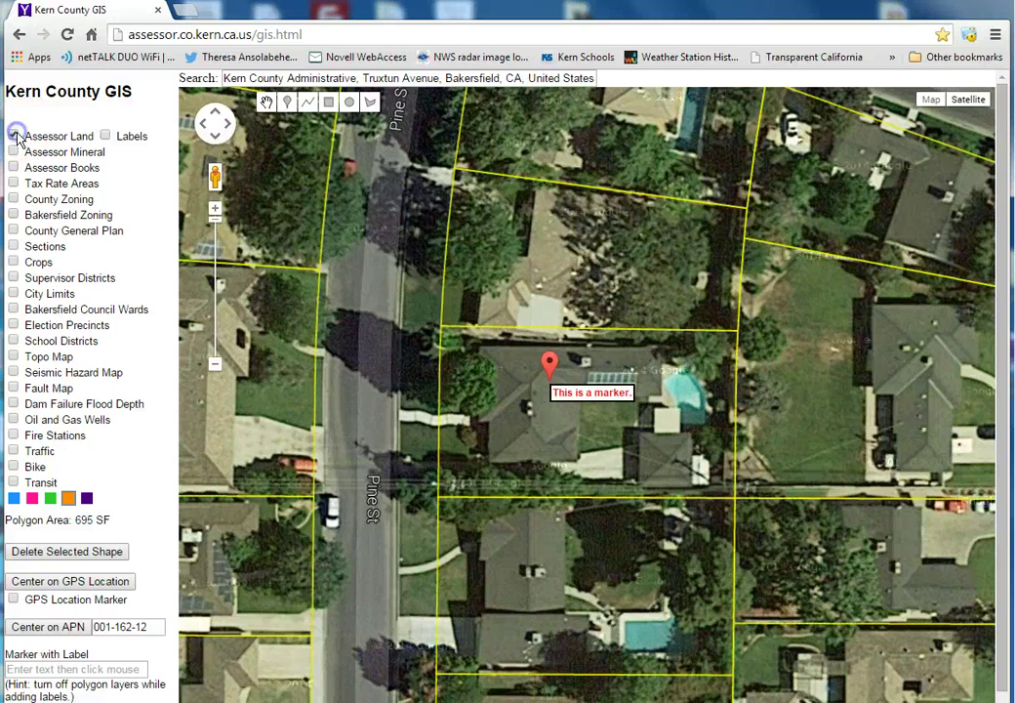
- Show the info popup for parcel 001-162-13 and open its Additional Info details
{"action": "left_click", "coordinate": [585, 262]}
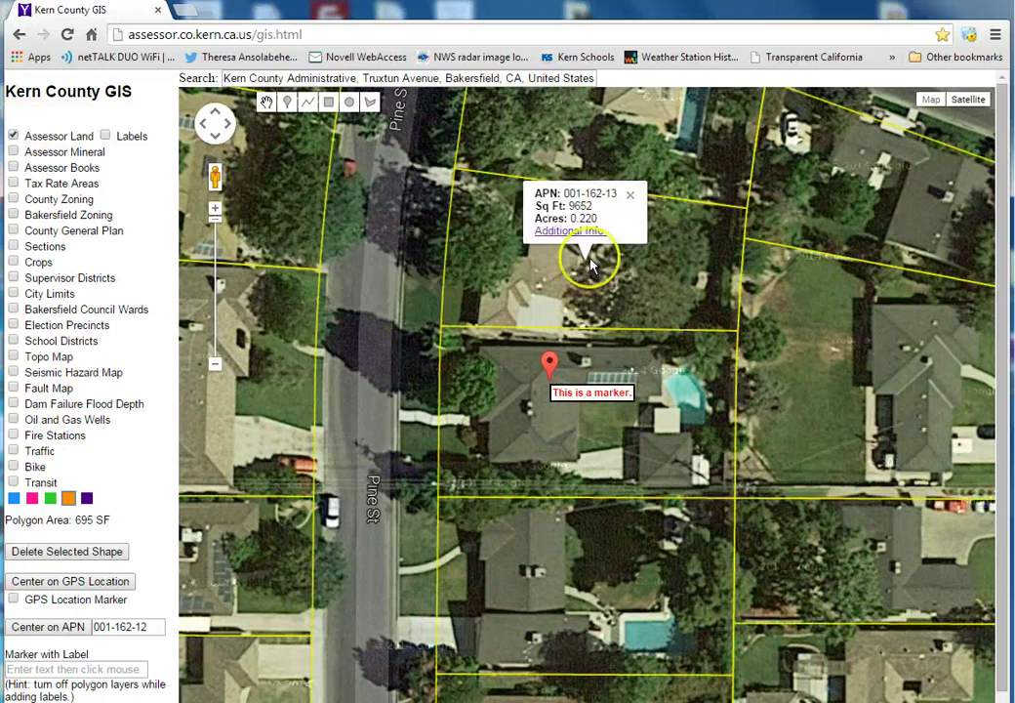
{"action": "left_click", "coordinate": [629, 199]}
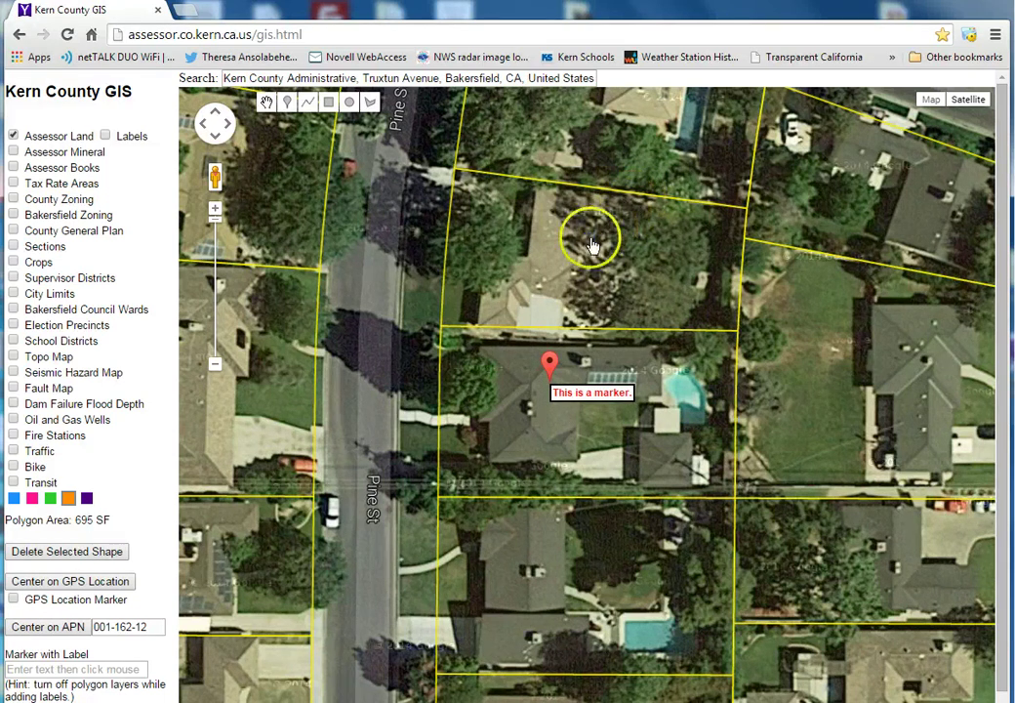
{"action": "left_click", "coordinate": [586, 216]}
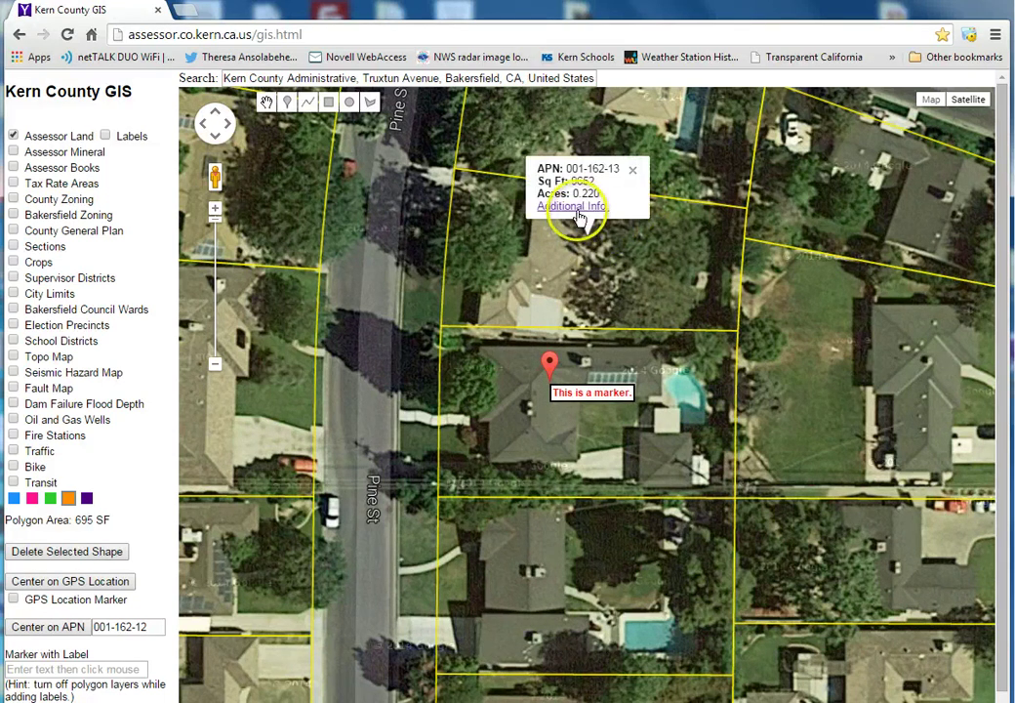
{"action": "left_click", "coordinate": [578, 209]}
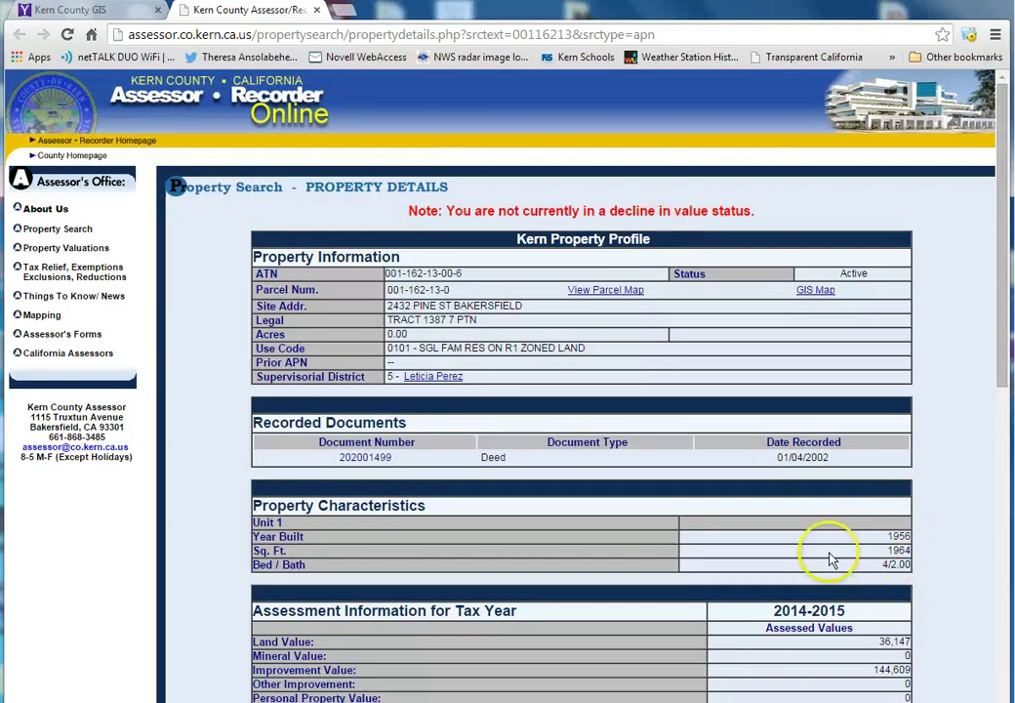
- Close the Assessor-Recorder property details tab
{"action": "left_click", "coordinate": [318, 13]}
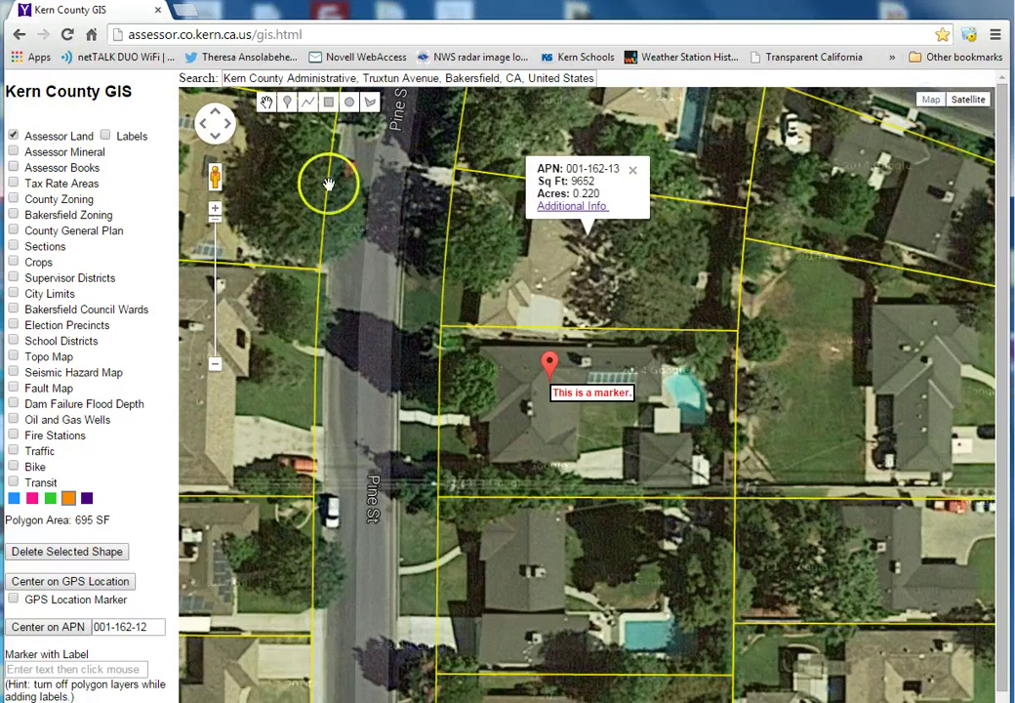
- Reload the map, turn on Bakersfield Zoning, and pan west and zoom out along 24th St
{"action": "left_click", "coordinate": [66, 35]}
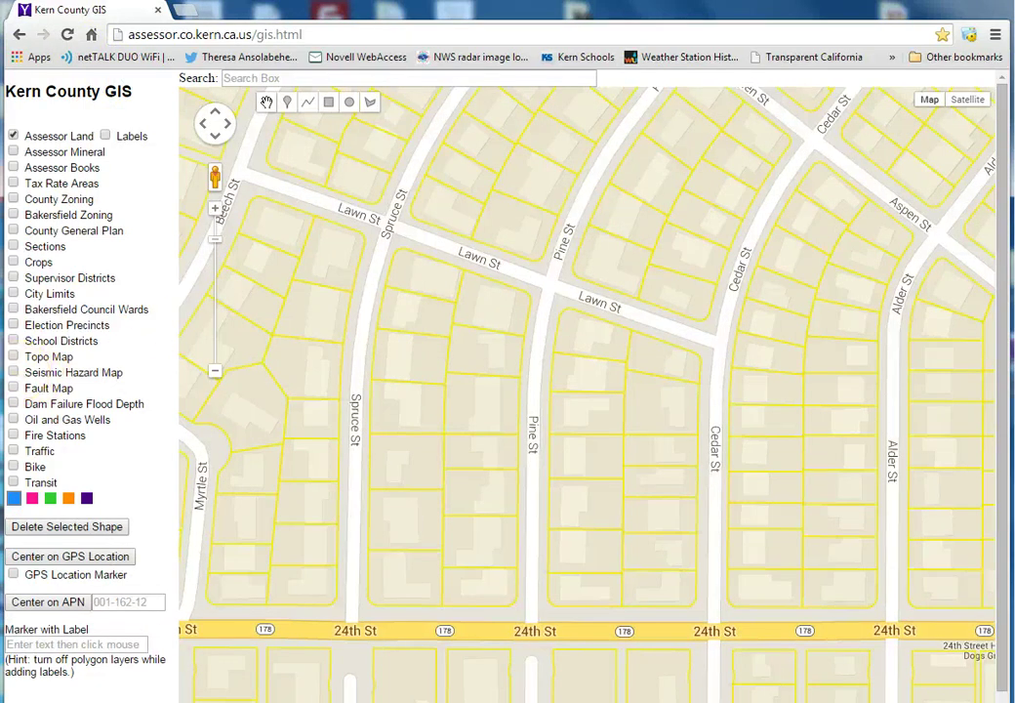
{"action": "left_click", "coordinate": [14, 216]}
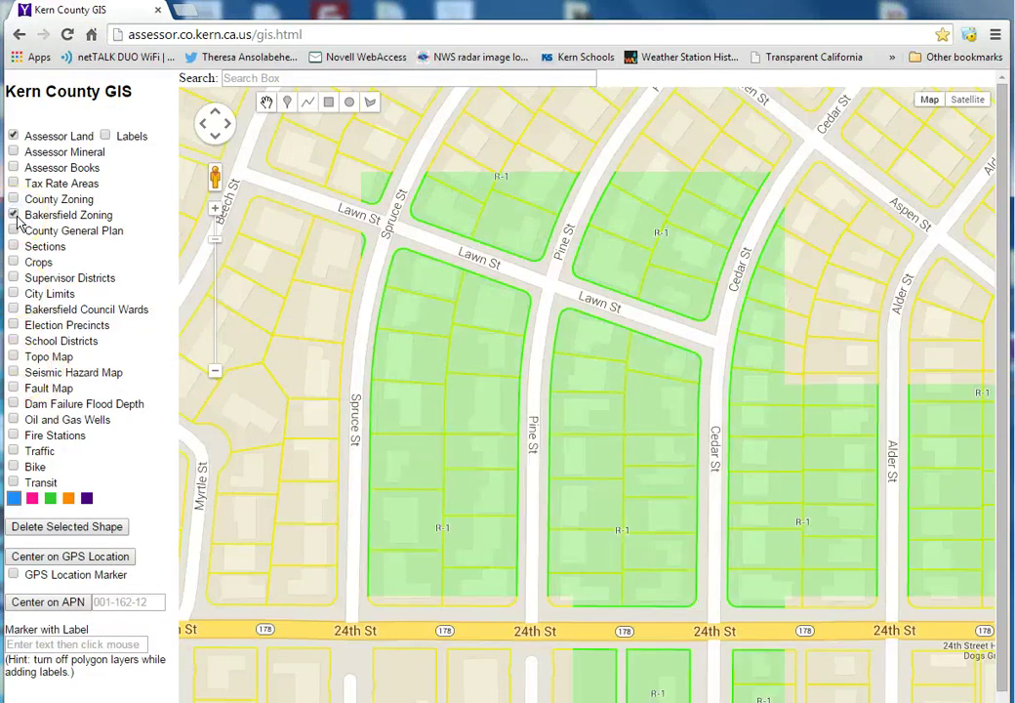
{"action": "left_click_drag", "start_coordinate": [339, 333], "coordinate": [918, 285]}
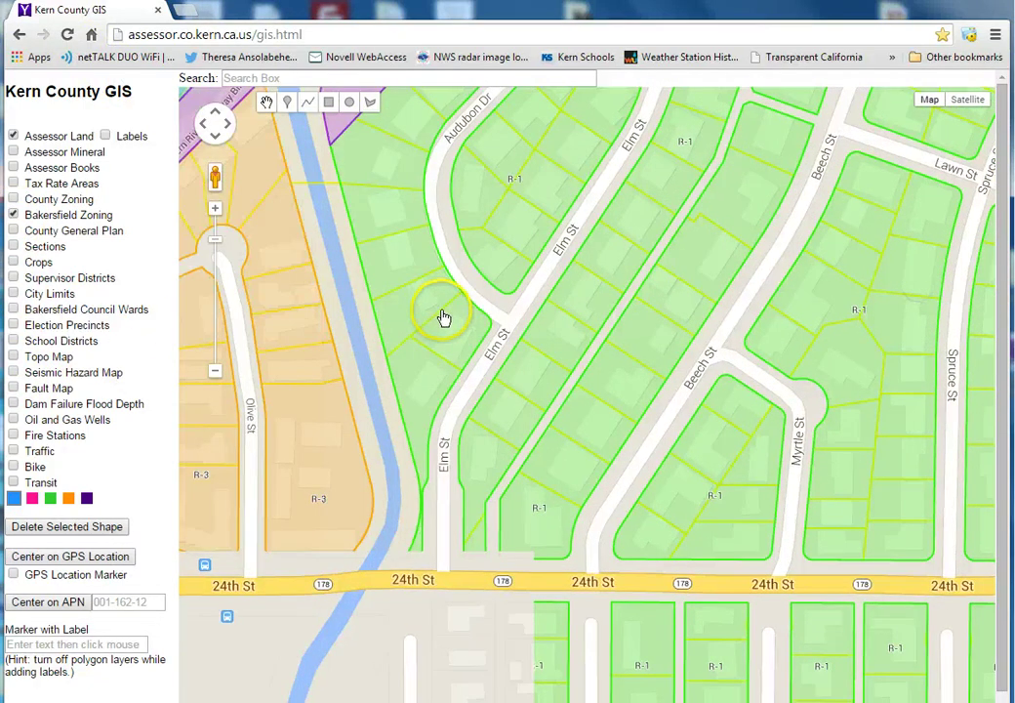
{"action": "left_click_drag", "start_coordinate": [444, 318], "coordinate": [650, 244]}
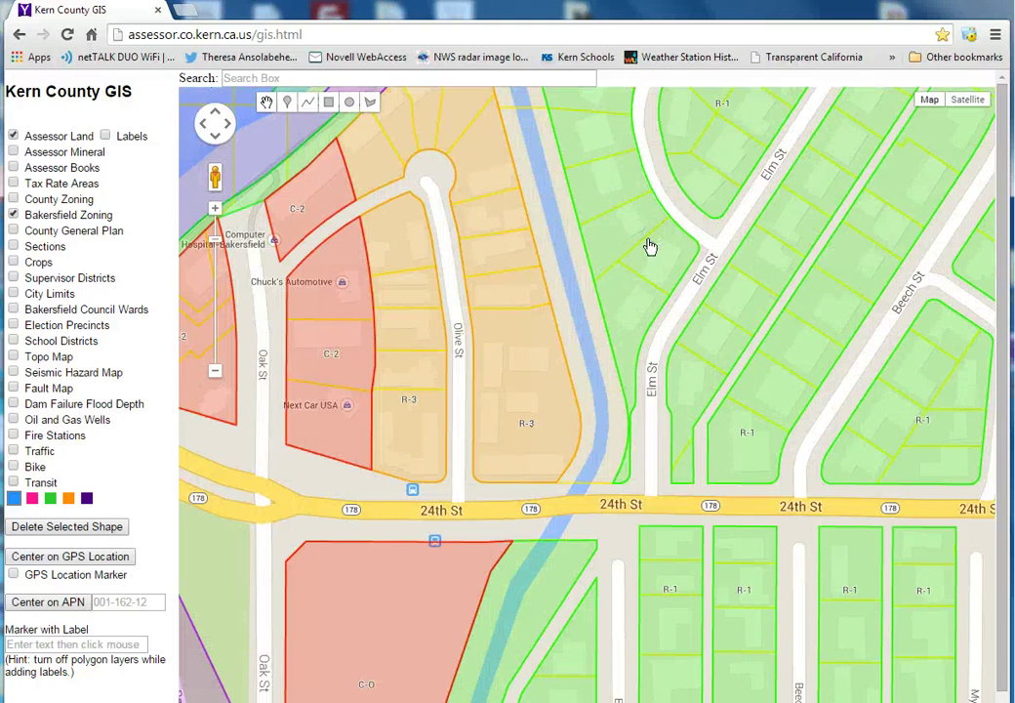
{"action": "left_click", "coordinate": [216, 372]}
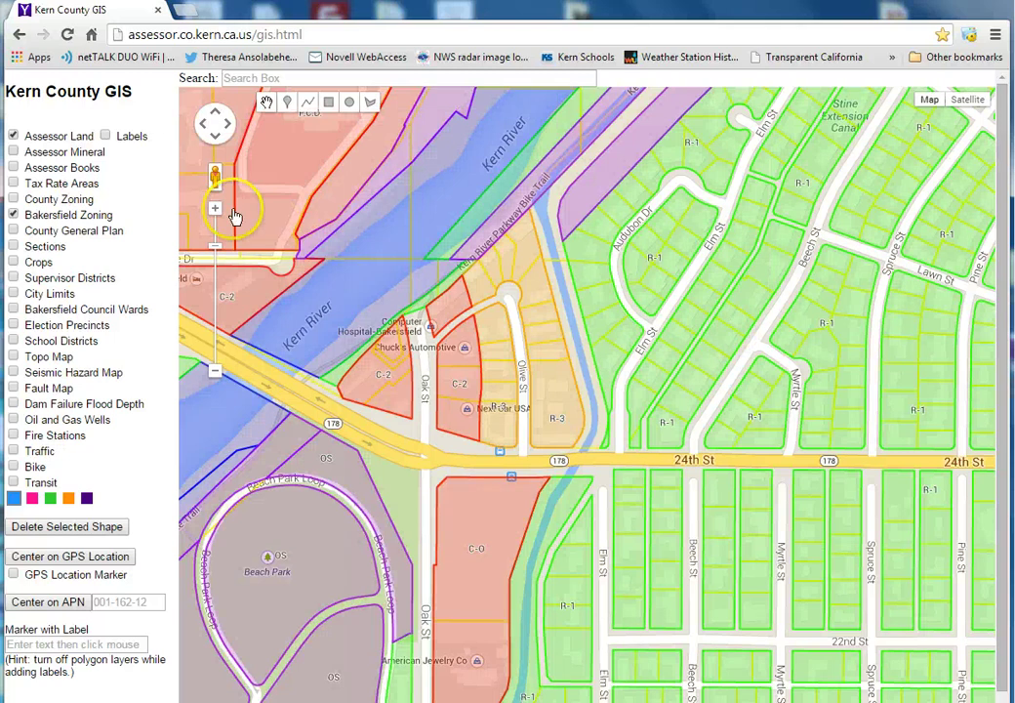
- Replace zoning with the Oil and Gas Wells layer and open a Rosedale Hwy well's record
{"action": "left_click", "coordinate": [14, 214]}
{"action": "left_click_drag", "start_coordinate": [285, 255], "coordinate": [536, 259]}
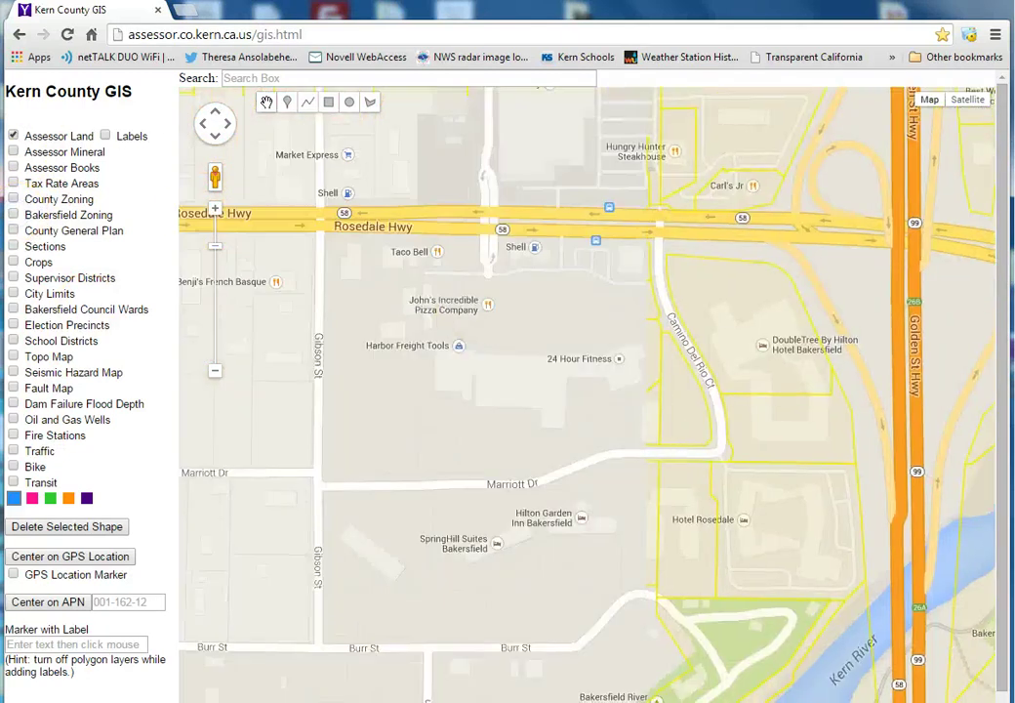
{"action": "left_click", "coordinate": [14, 420]}
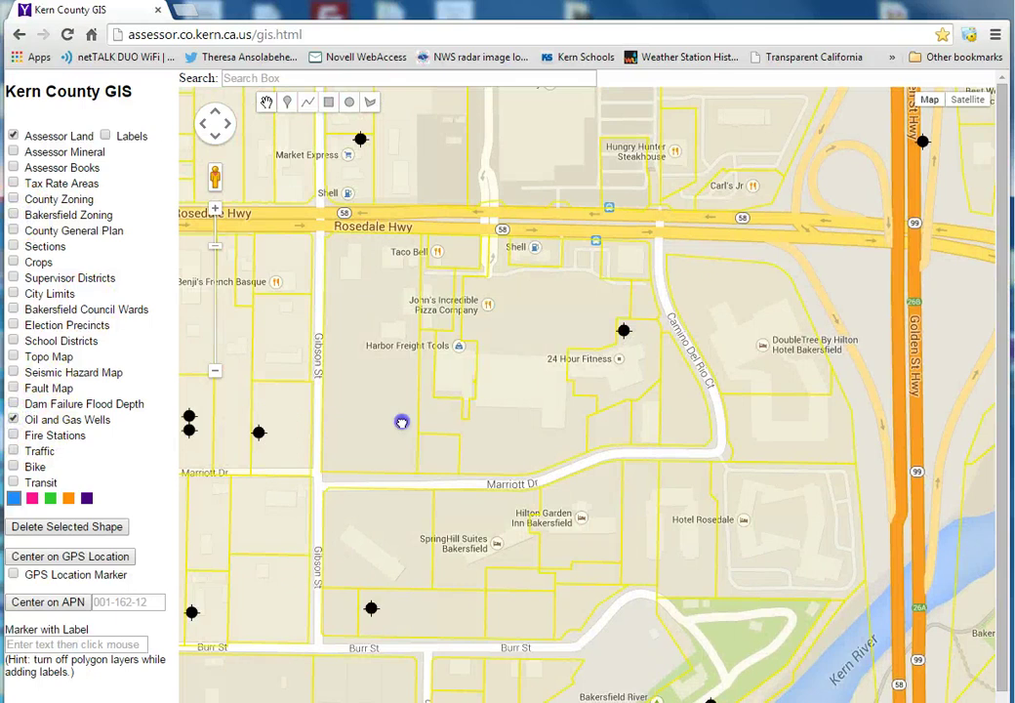
{"action": "left_click_drag", "start_coordinate": [403, 419], "coordinate": [885, 370]}
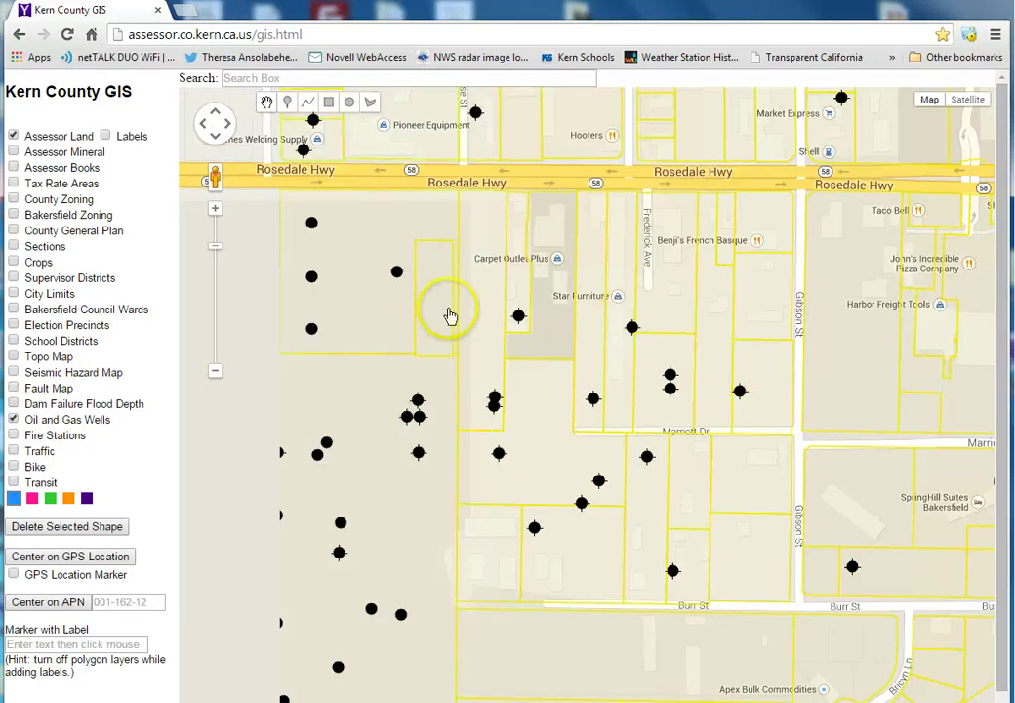
{"action": "left_click", "coordinate": [399, 273]}
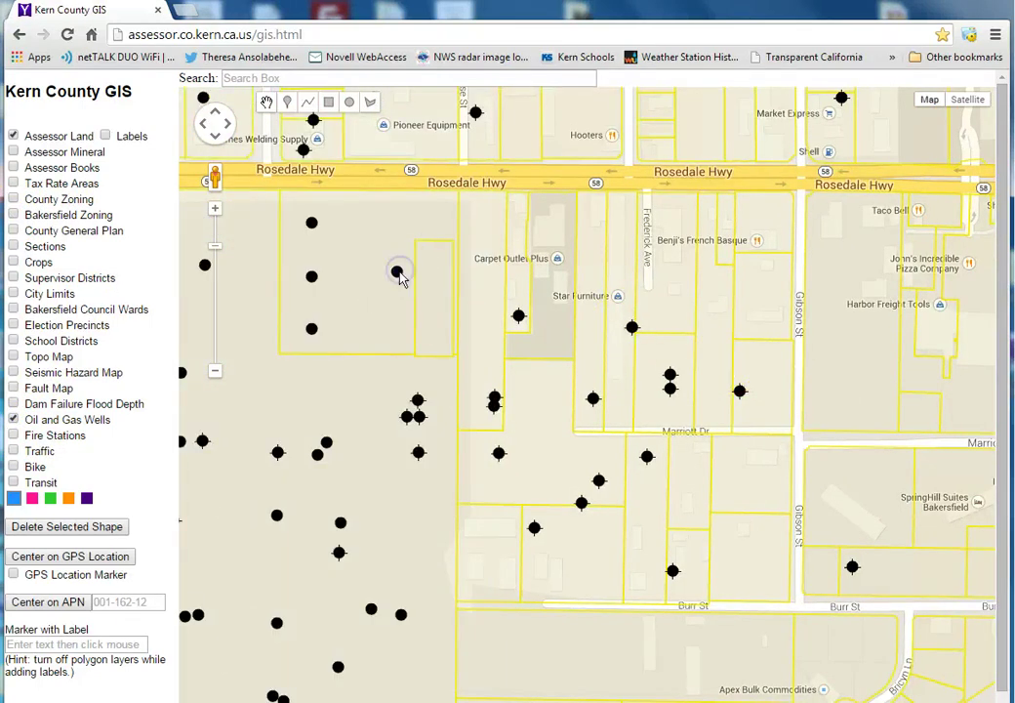
{"action": "left_click", "coordinate": [311, 91]}
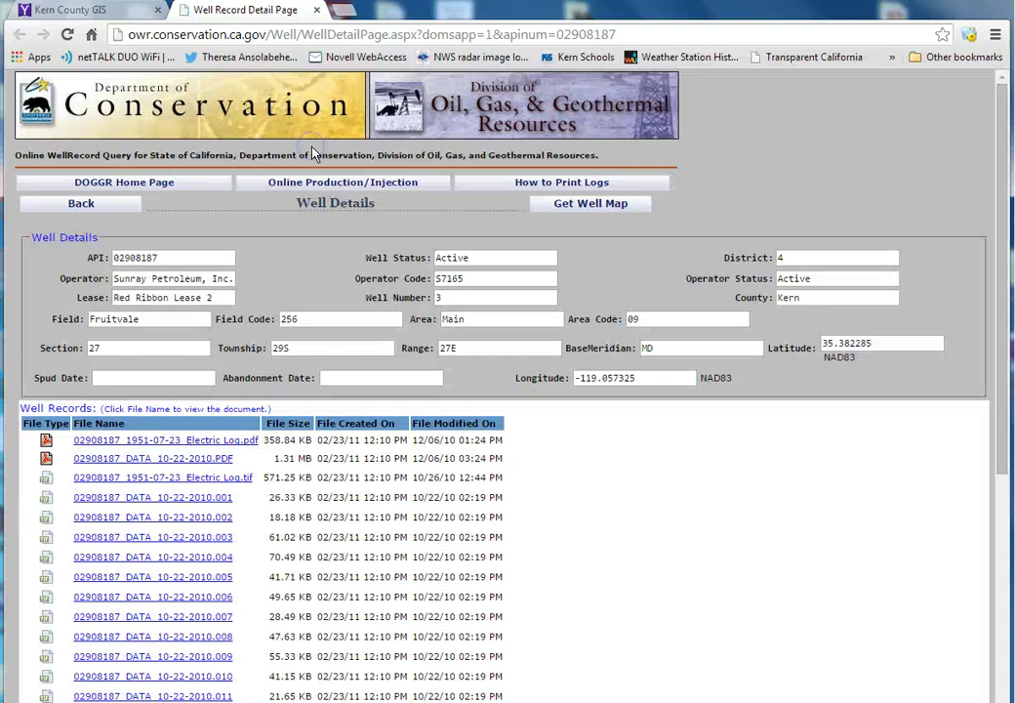
- Open the well's 1951 electric log PDF, scroll through it, then close its tab
{"action": "left_click", "coordinate": [102, 442]}
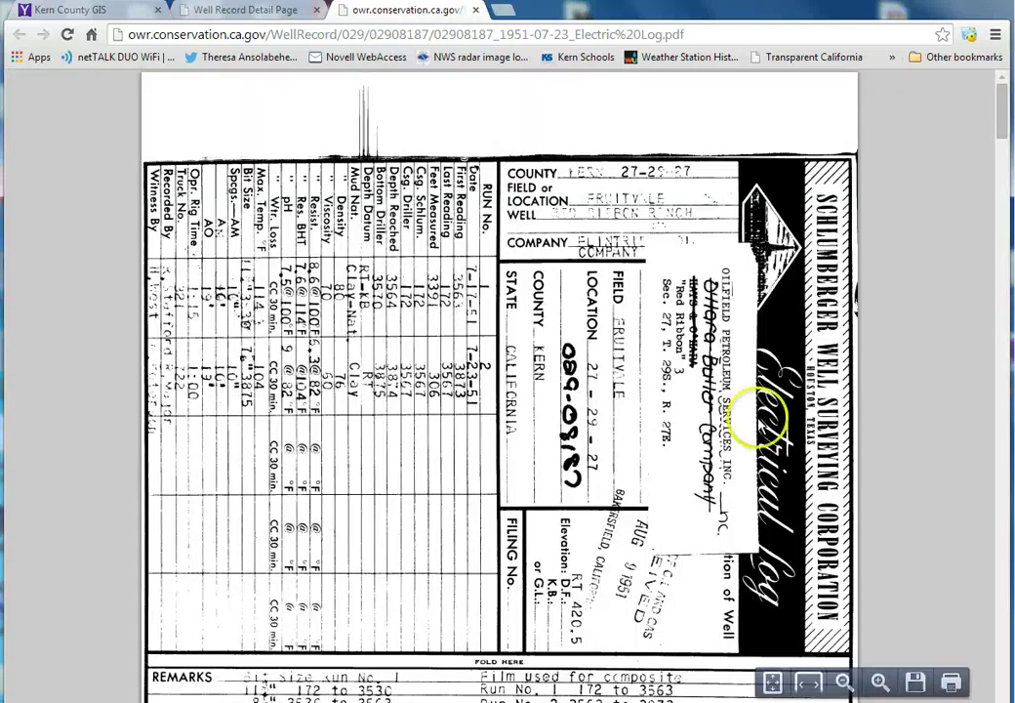
{"action": "left_click", "coordinate": [997, 124]}
{"action": "left_click_drag", "start_coordinate": [998, 125], "coordinate": [979, 214]}
{"action": "left_click", "coordinate": [475, 10]}
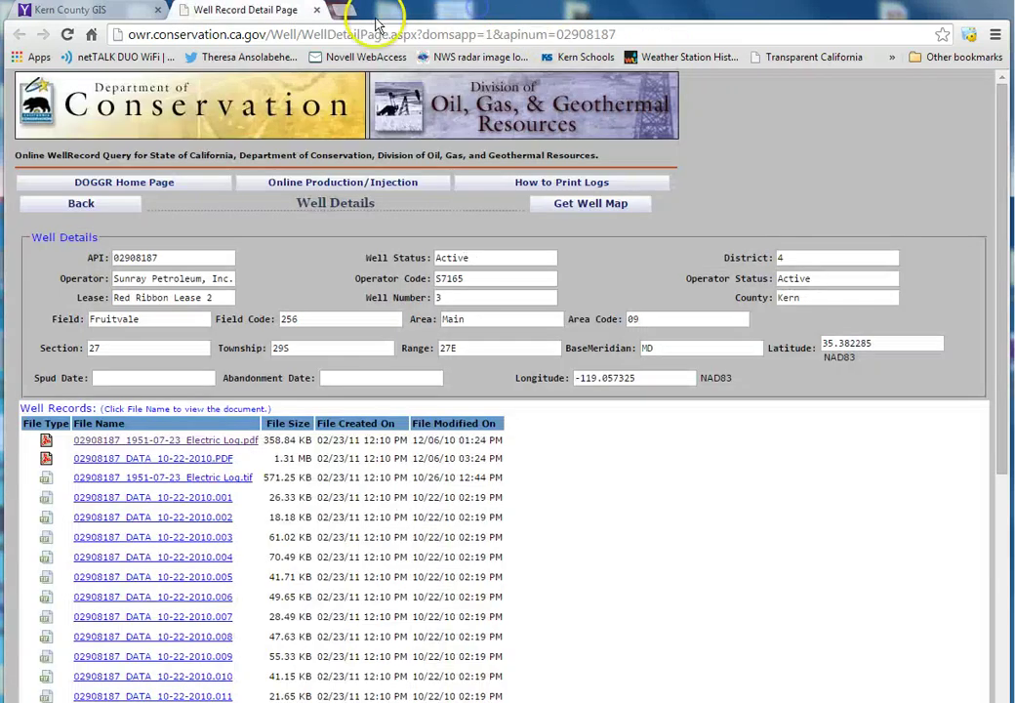
- Close the well record page and well popup, and hide the Oil and Gas Wells layer
{"action": "left_click", "coordinate": [317, 11]}
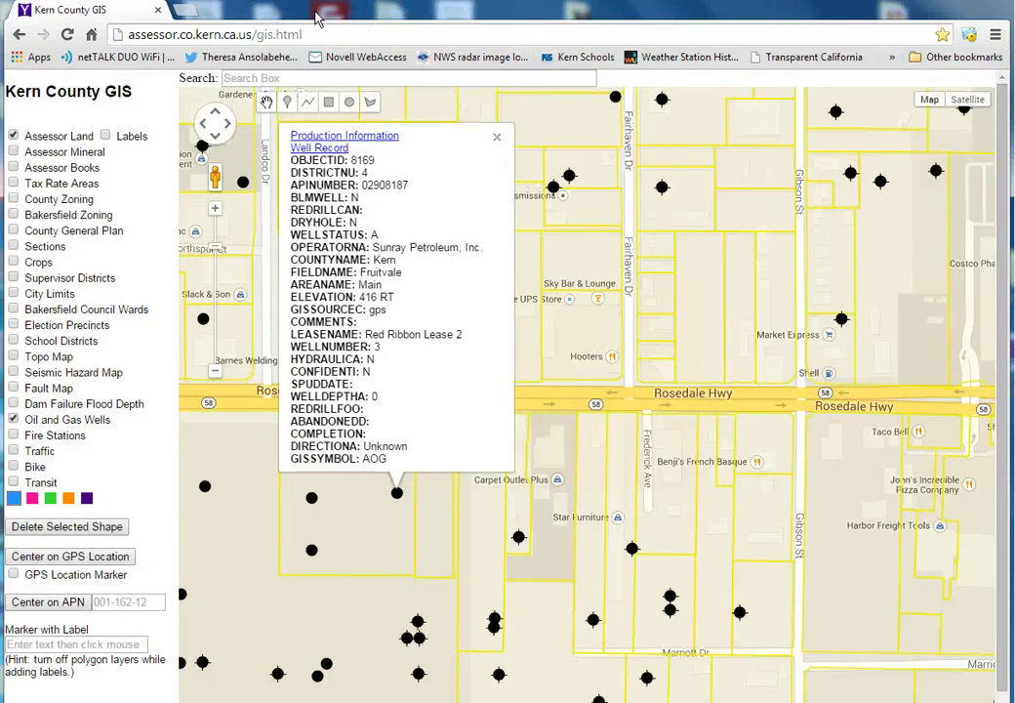
{"action": "left_click", "coordinate": [500, 136]}
{"action": "left_click", "coordinate": [13, 420]}
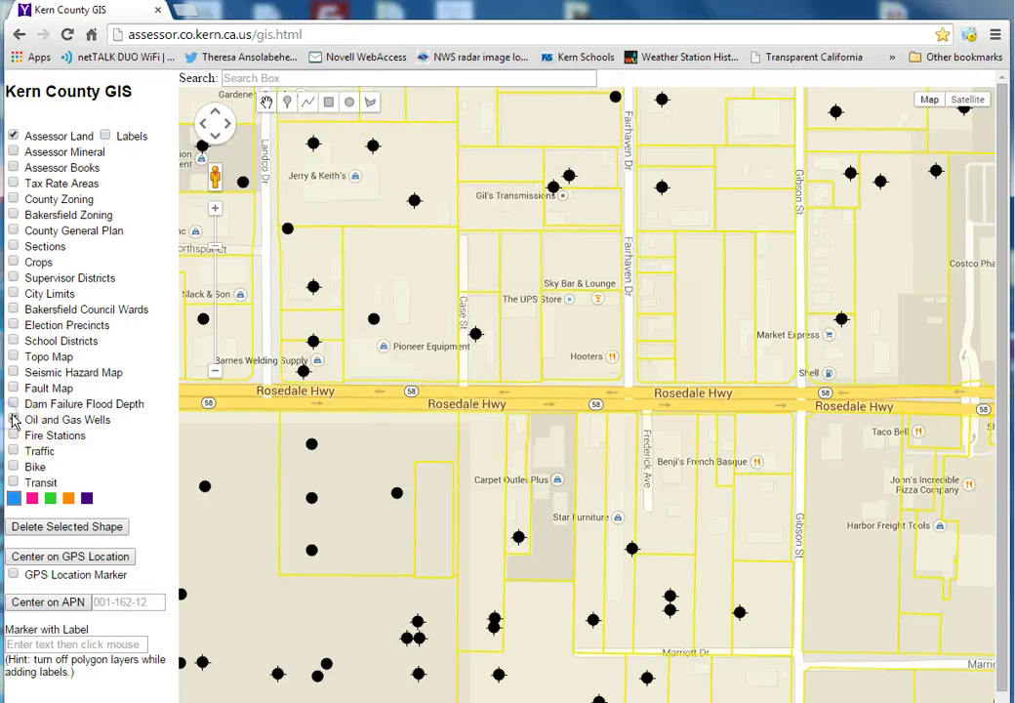
- Zoom out, pan east to Highway 99 and the Kern River, and toggle Traffic on and off
{"action": "left_click", "coordinate": [215, 370]}
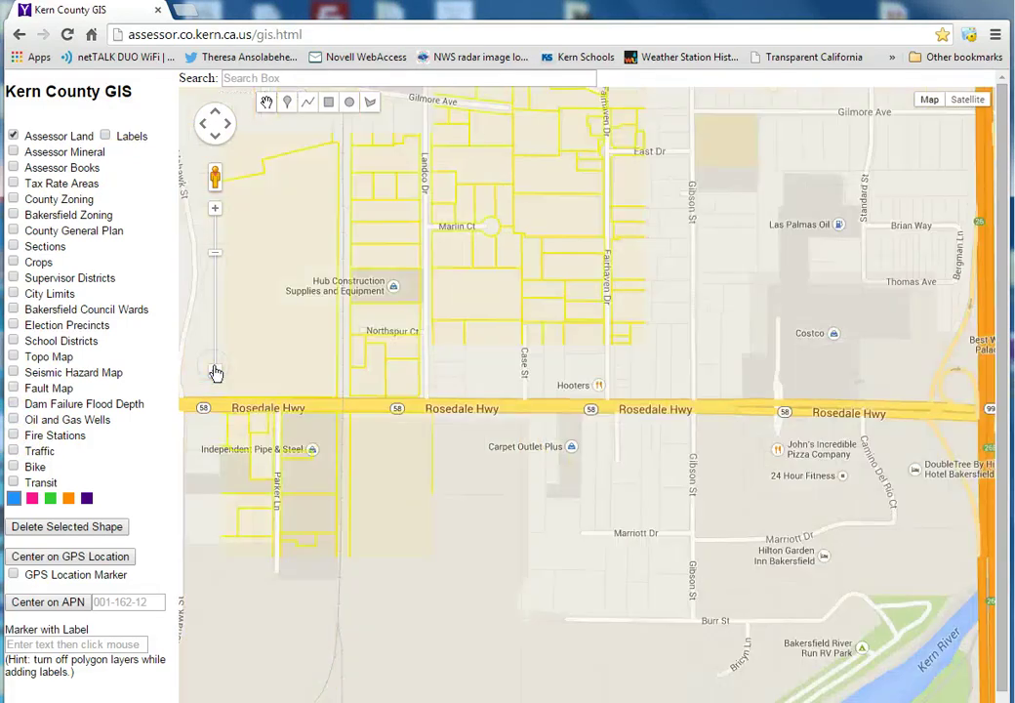
{"action": "left_click_drag", "start_coordinate": [732, 339], "coordinate": [362, 227]}
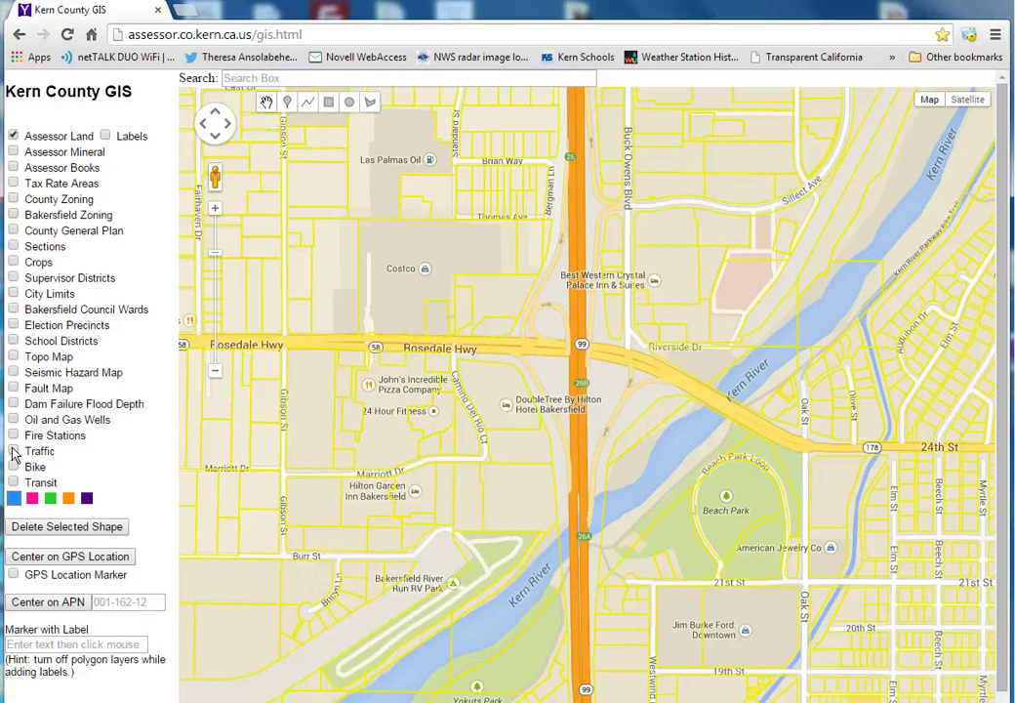
{"action": "left_click", "coordinate": [14, 452]}
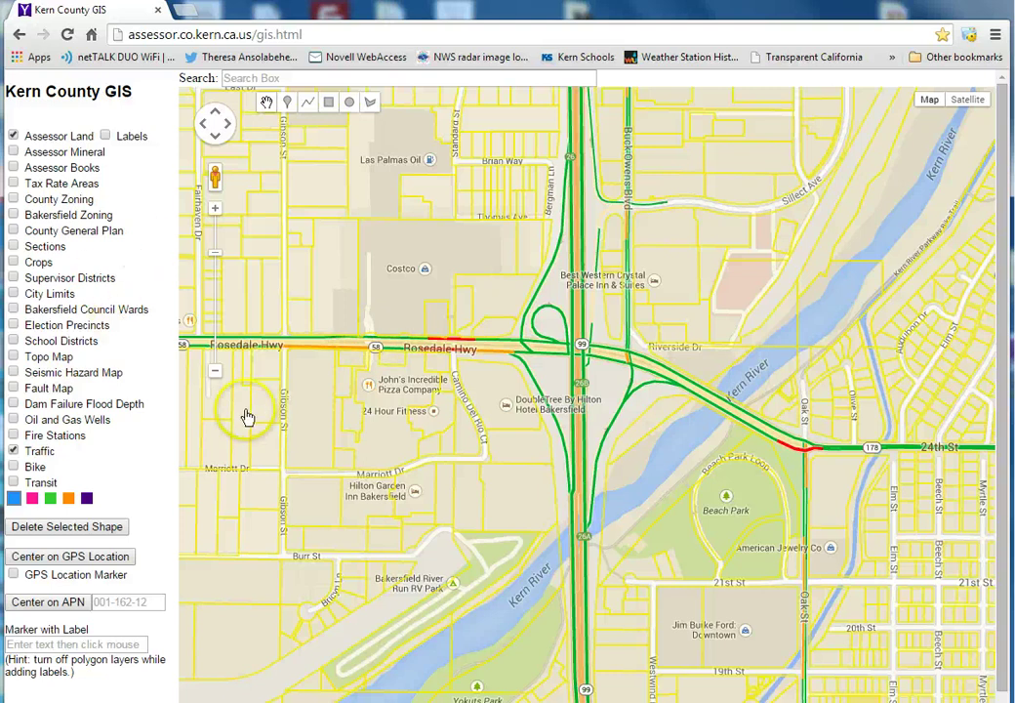
{"action": "left_click", "coordinate": [14, 451]}
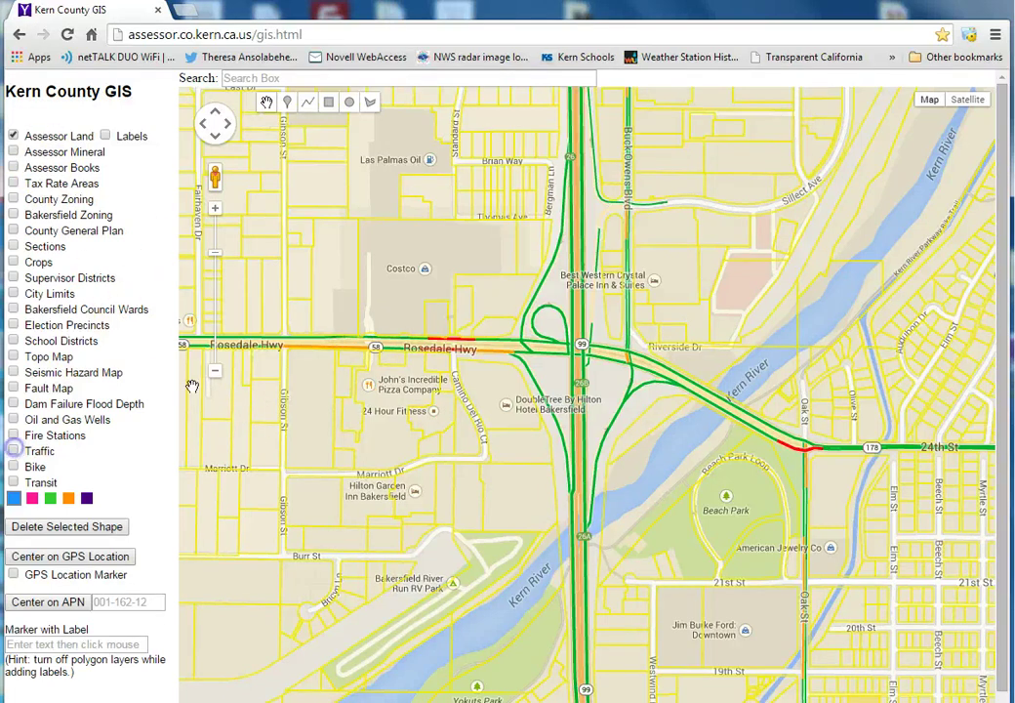
- Zoom out and recentre the map on downtown Bakersfield near the Kern County Museum
{"action": "left_click", "coordinate": [215, 372]}
{"action": "left_click", "coordinate": [215, 373]}
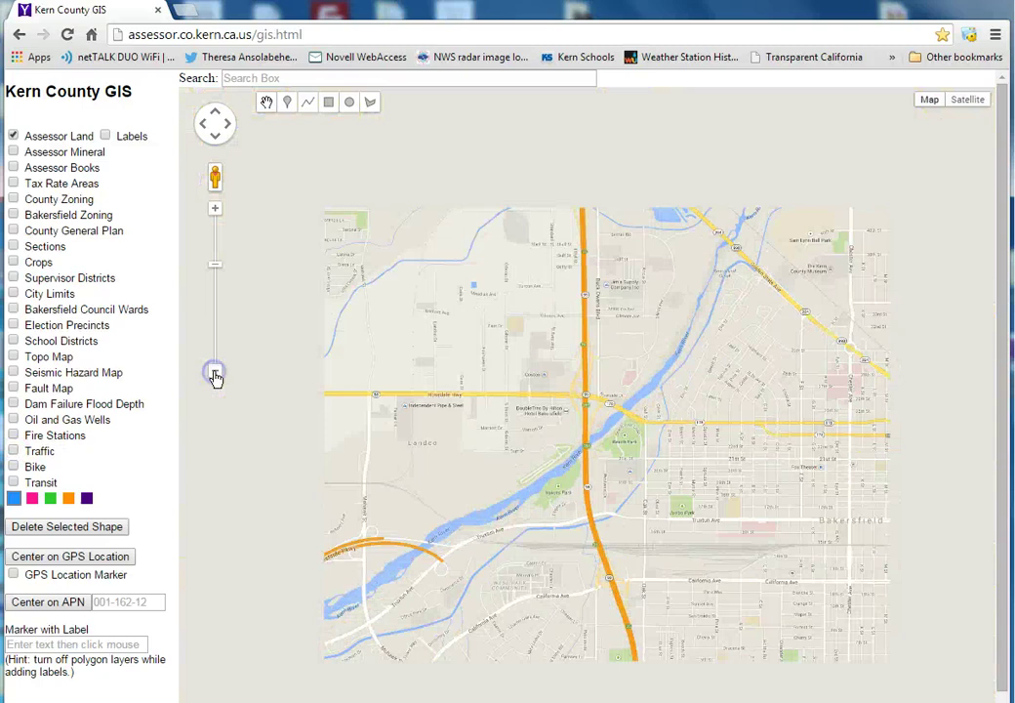
{"action": "double_click", "coordinate": [702, 310]}
{"action": "left_click_drag", "start_coordinate": [703, 310], "coordinate": [346, 362]}
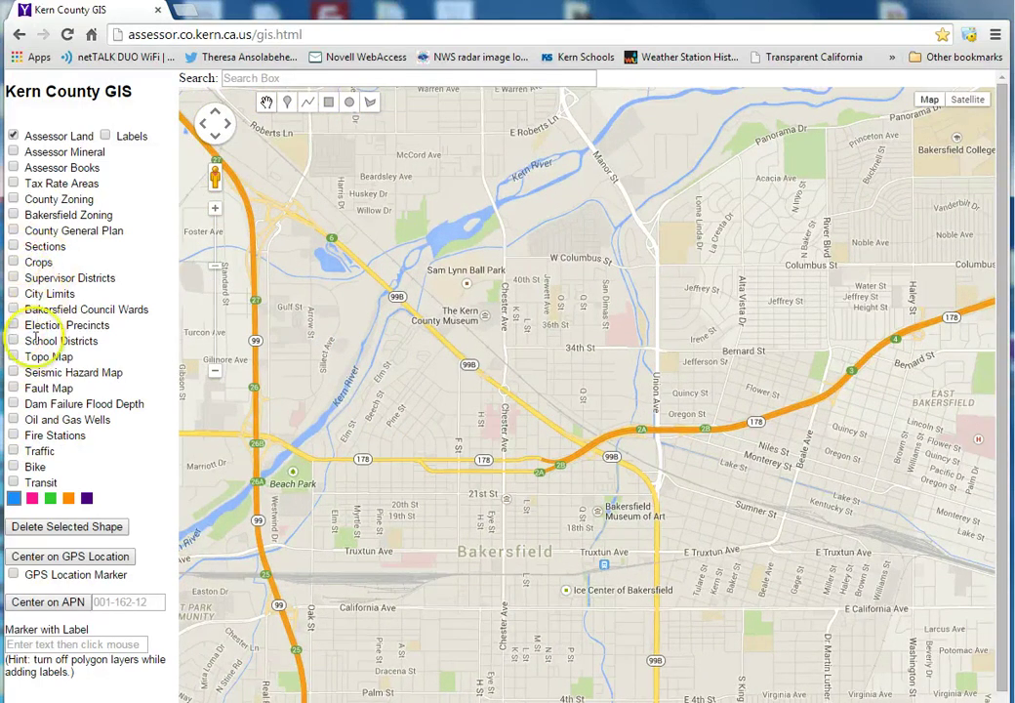
- Show Dam Failure Flood Depth, read a 19.770 ft cell, then turn the overlay off
{"action": "left_click", "coordinate": [14, 403]}
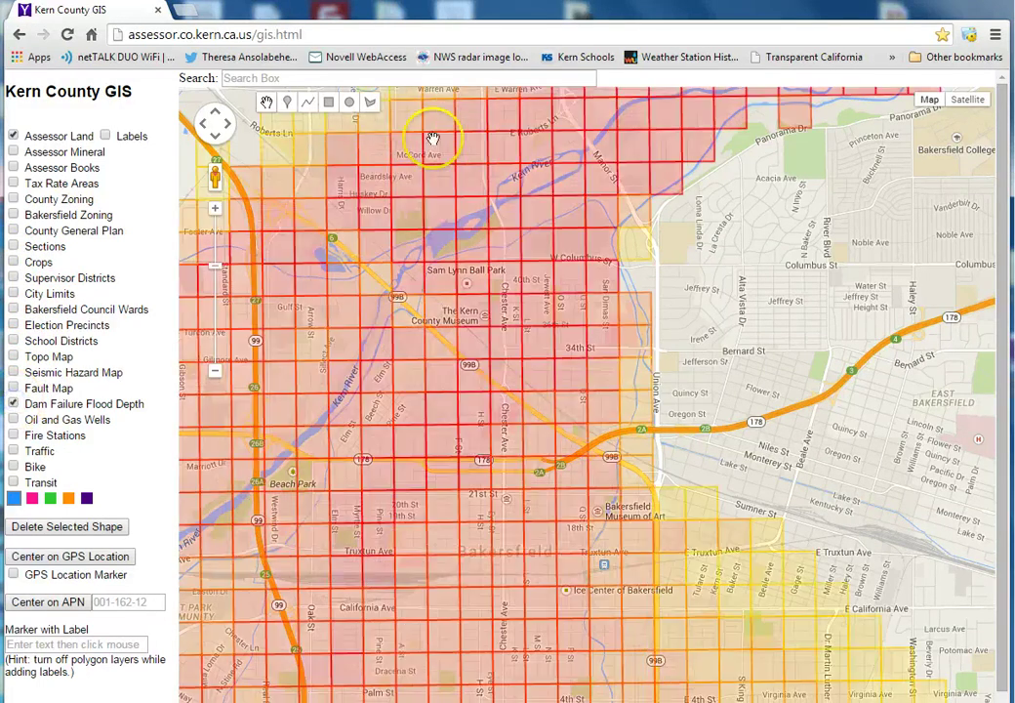
{"action": "left_click", "coordinate": [215, 370]}
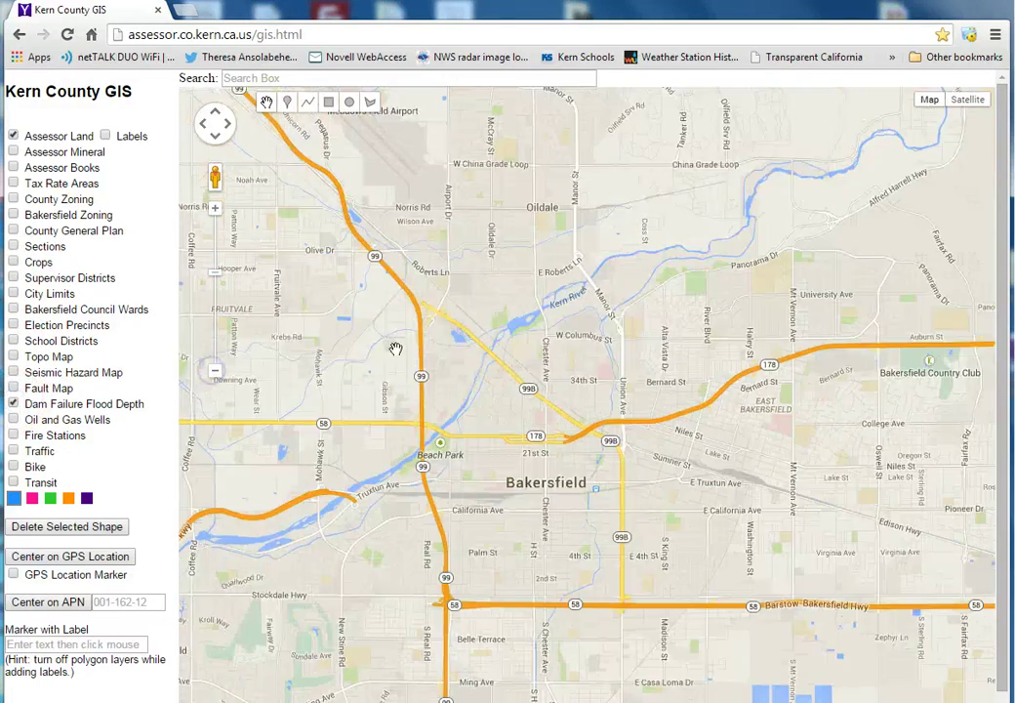
{"action": "left_click_drag", "start_coordinate": [735, 271], "coordinate": [861, 198]}
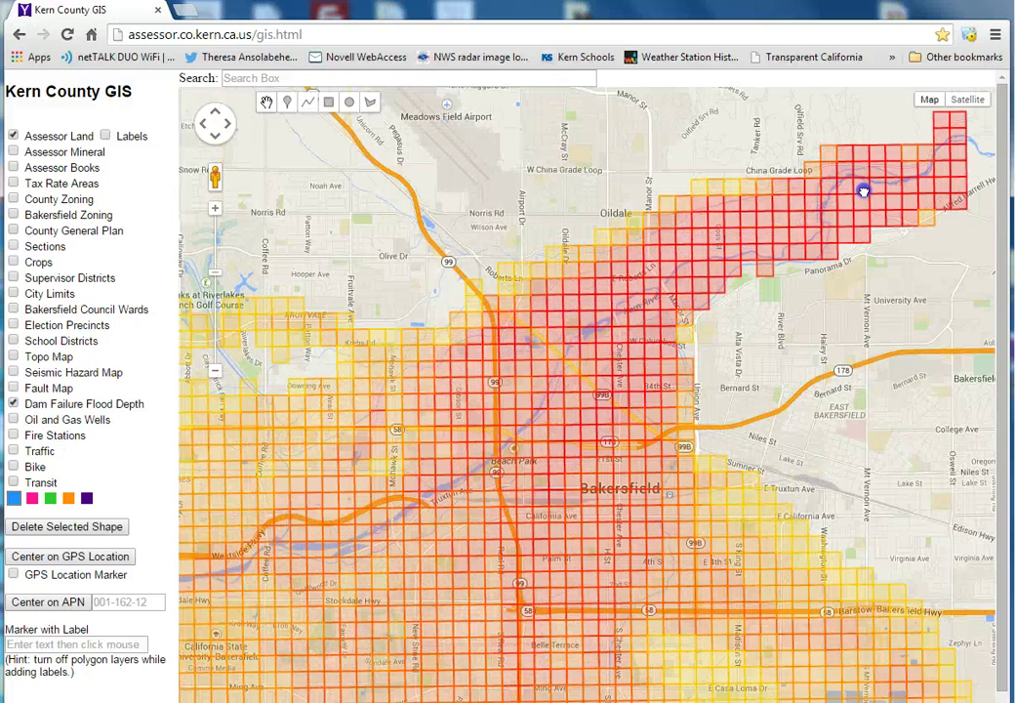
{"action": "left_click", "coordinate": [571, 391]}
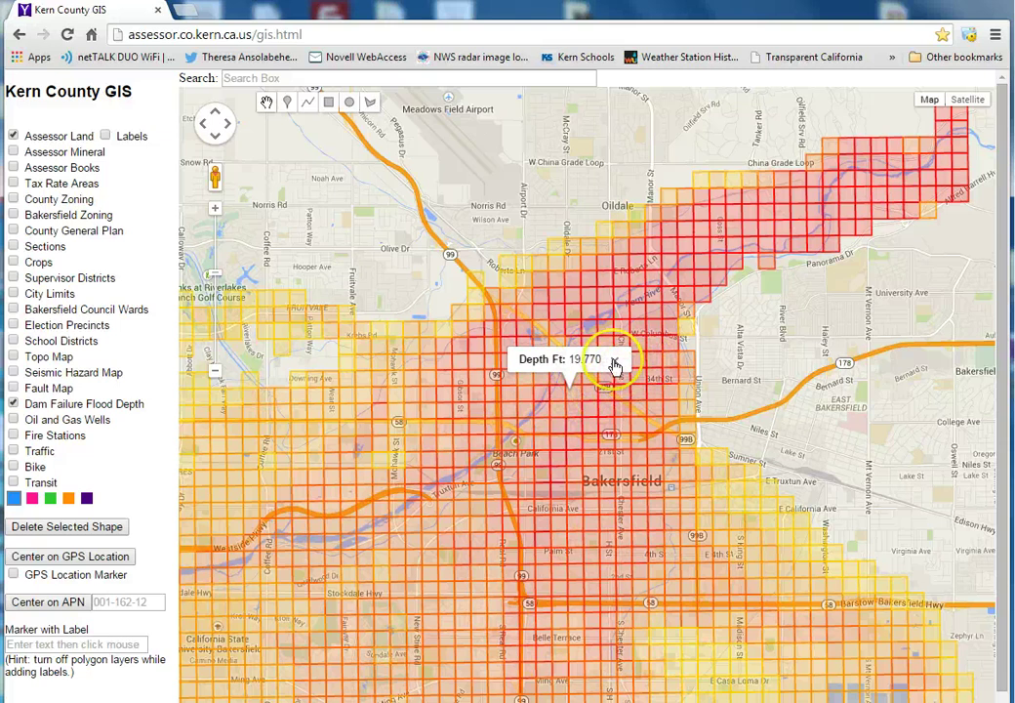
{"action": "left_click", "coordinate": [614, 360]}
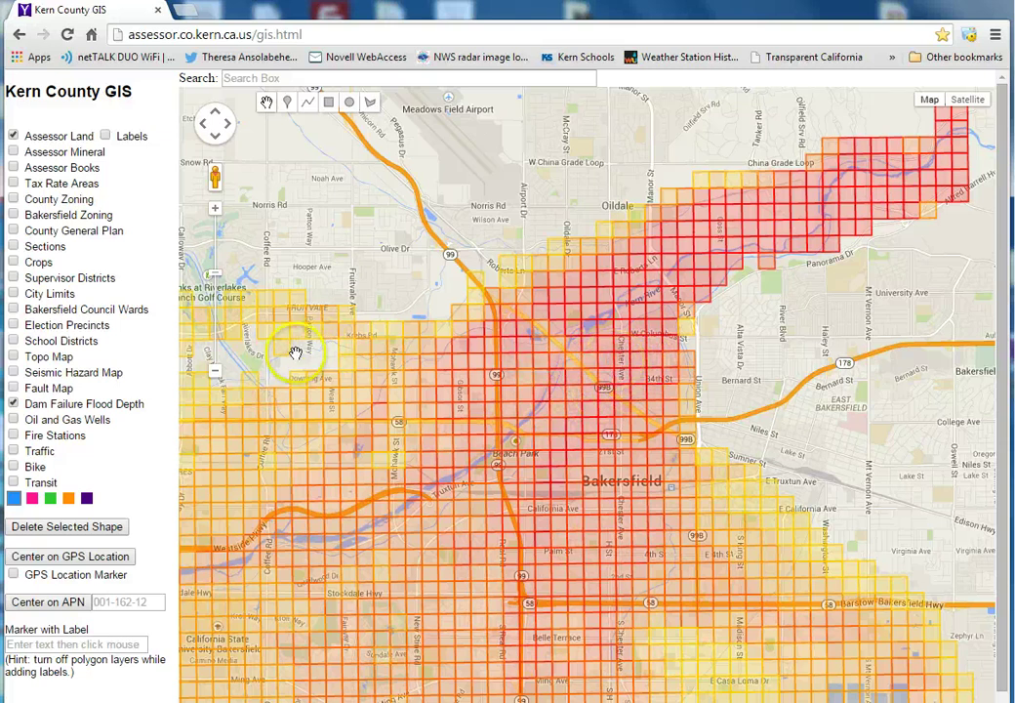
{"action": "left_click", "coordinate": [12, 404]}
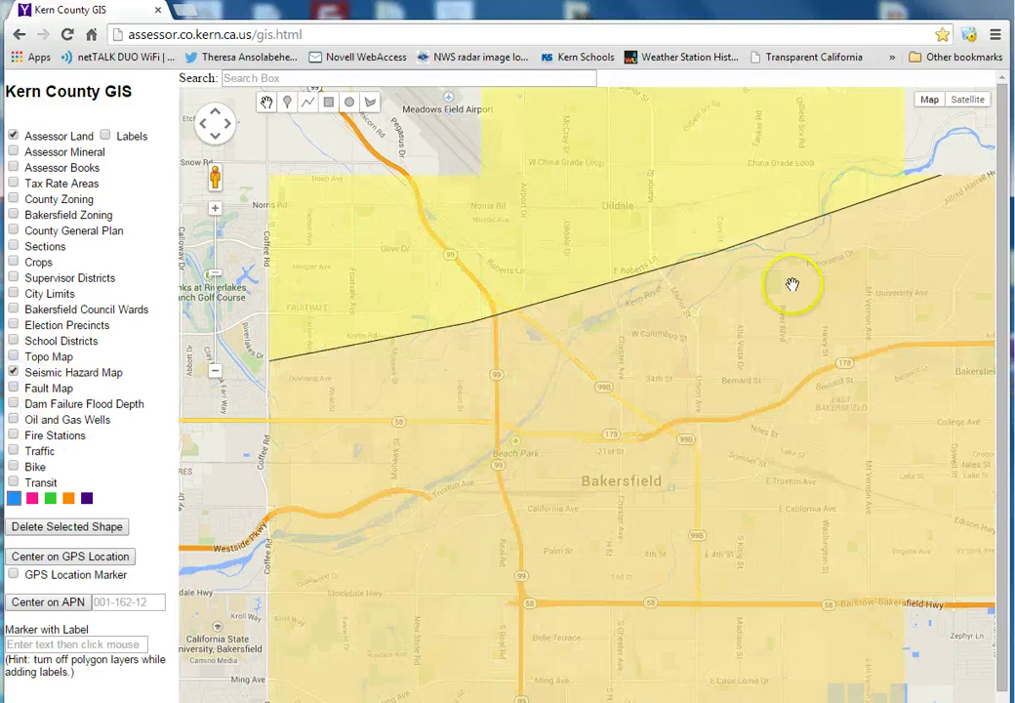
- Swap Seismic Hazard Map for Fault Map and inspect a red Kern Canyon fault line's details
{"action": "left_click", "coordinate": [13, 372]}
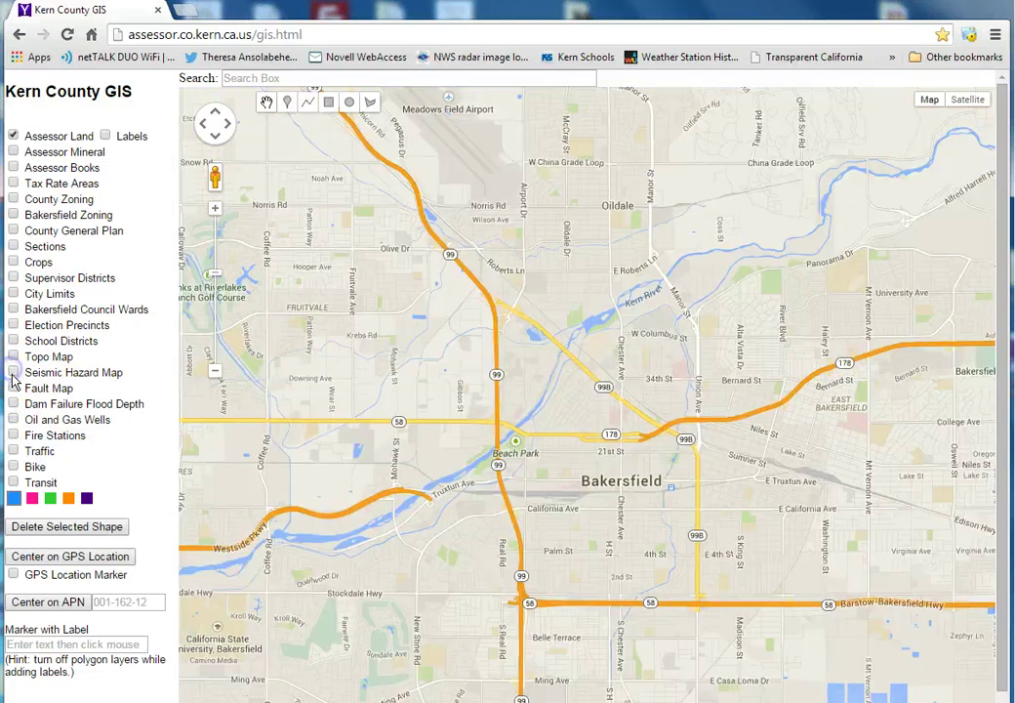
{"action": "left_click", "coordinate": [12, 389]}
{"action": "mouse_move", "coordinate": [650, 336]}
{"action": "left_mouse_down"}
{"action": "mouse_move", "coordinate": [461, 383]}
{"action": "mouse_move", "coordinate": [554, 291]}
{"action": "left_mouse_up"}
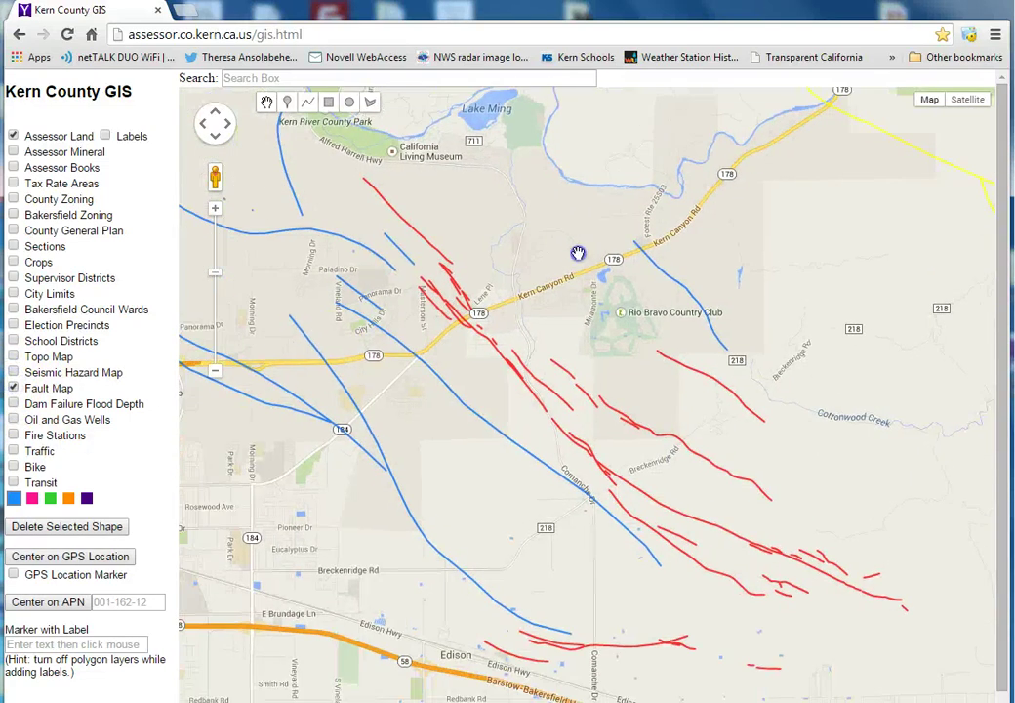
{"action": "left_click", "coordinate": [417, 241]}
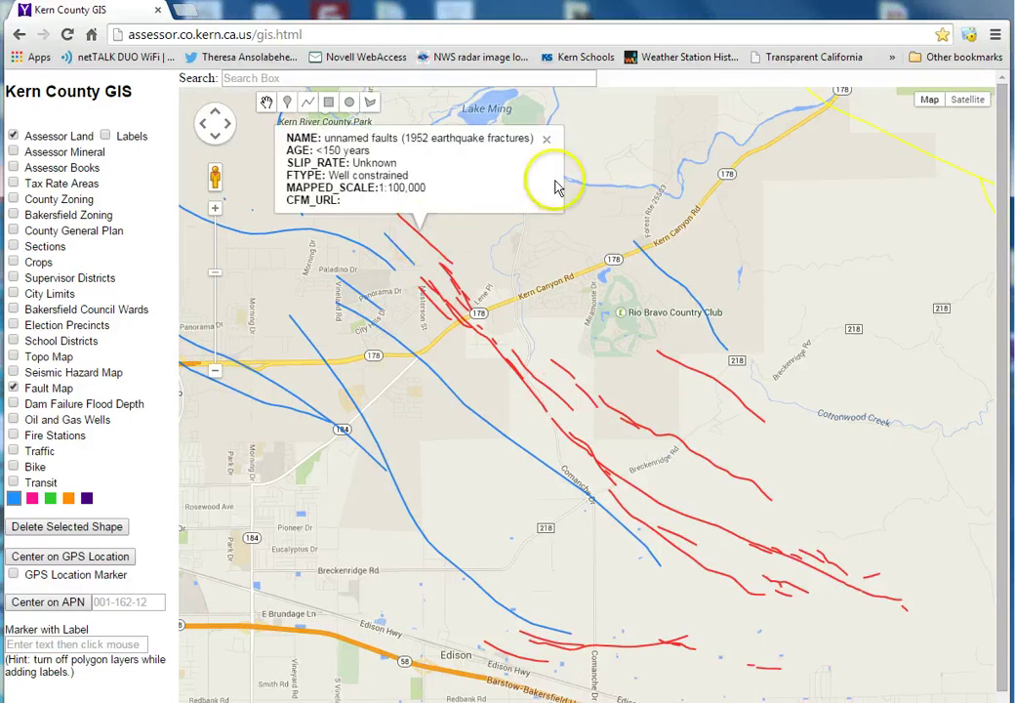
{"action": "left_click", "coordinate": [546, 138]}
- Pan the map north-west from Bakersfield to the 7th Standard Rd area
{"action": "left_click_drag", "start_coordinate": [359, 298], "coordinate": [916, 219]}
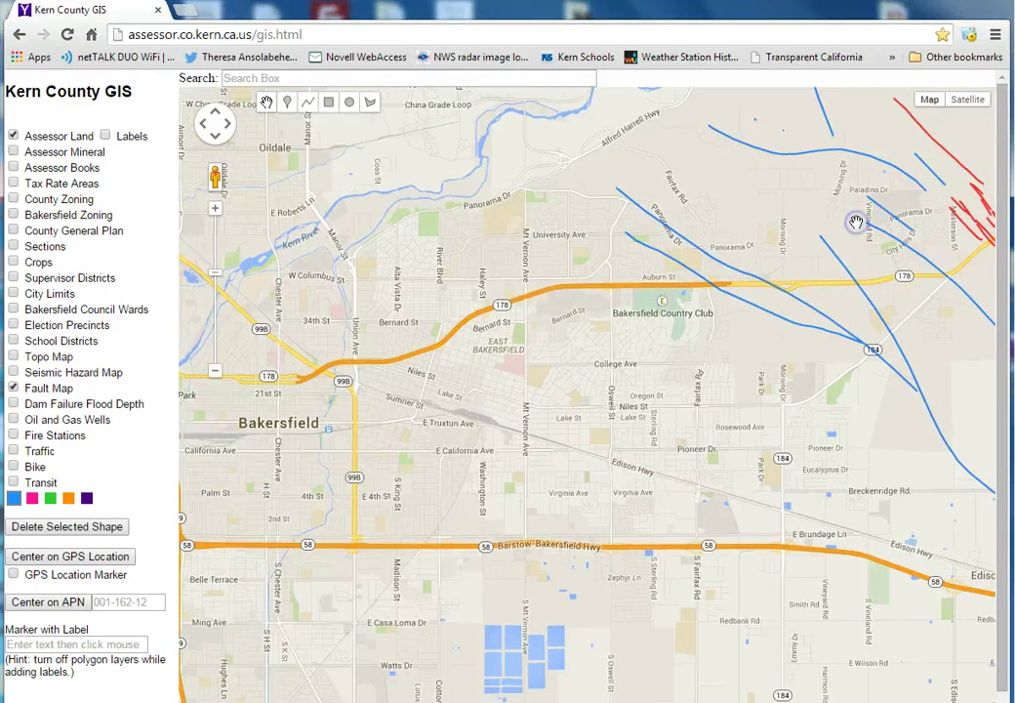
{"action": "left_click", "coordinate": [836, 229]}
{"action": "left_click_drag", "start_coordinate": [401, 229], "coordinate": [908, 528]}
{"action": "left_click_drag", "start_coordinate": [419, 159], "coordinate": [773, 176]}
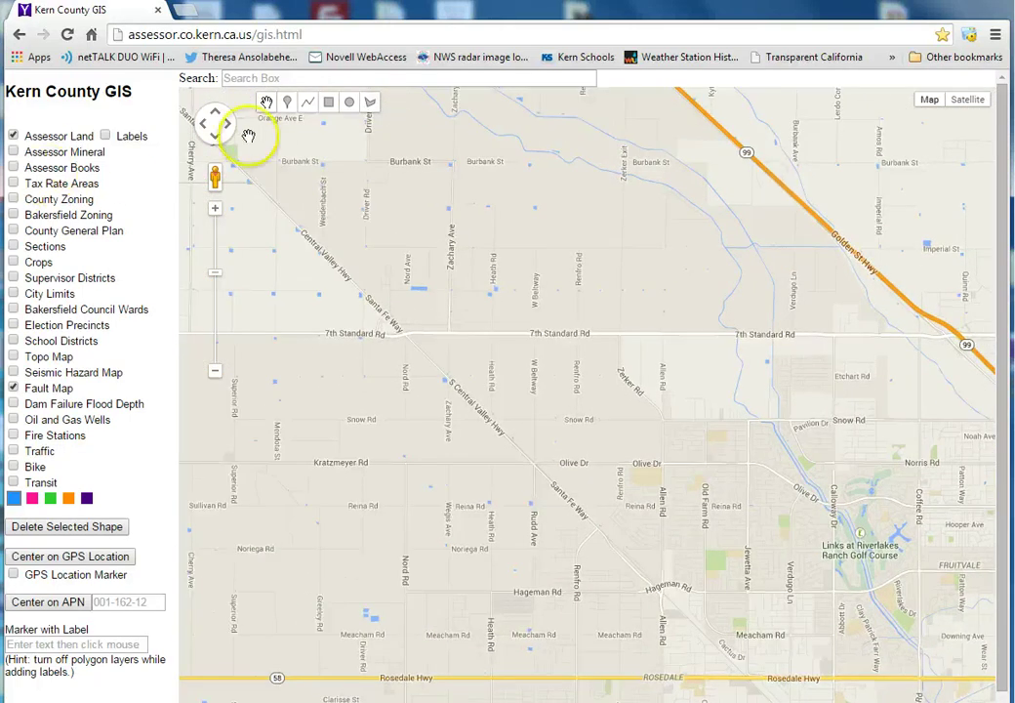
- Zoom in, show Crops, view a GRAPE parcel's permit details, then turn off Fault Map and Crops
{"action": "left_click", "coordinate": [215, 208]}
{"action": "left_click", "coordinate": [13, 261]}
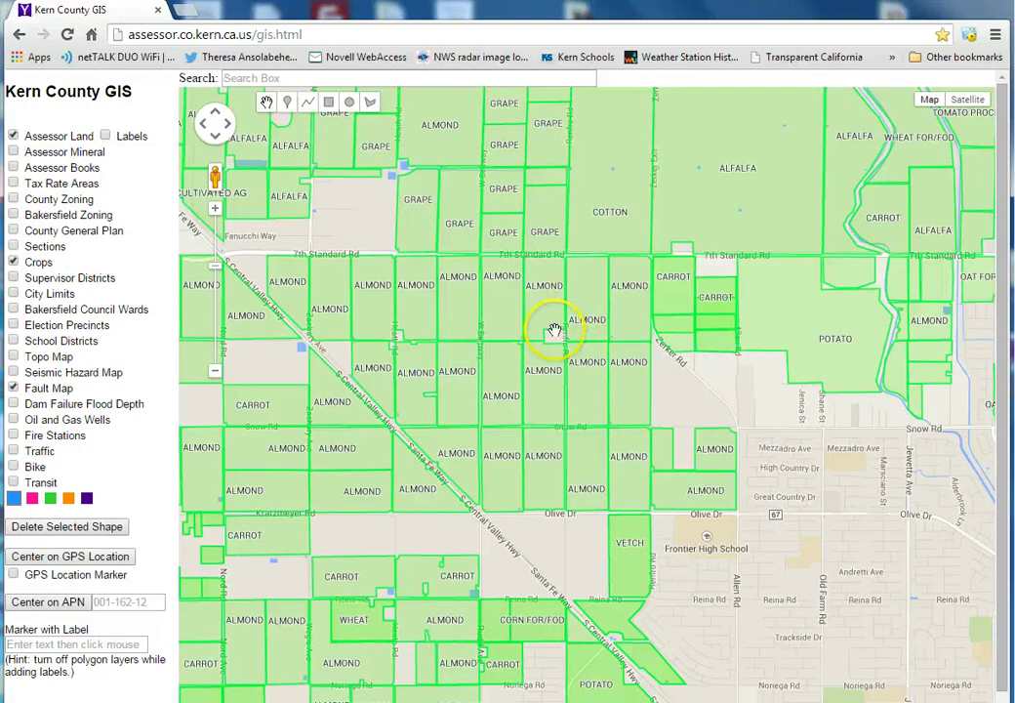
{"action": "left_click", "coordinate": [542, 238]}
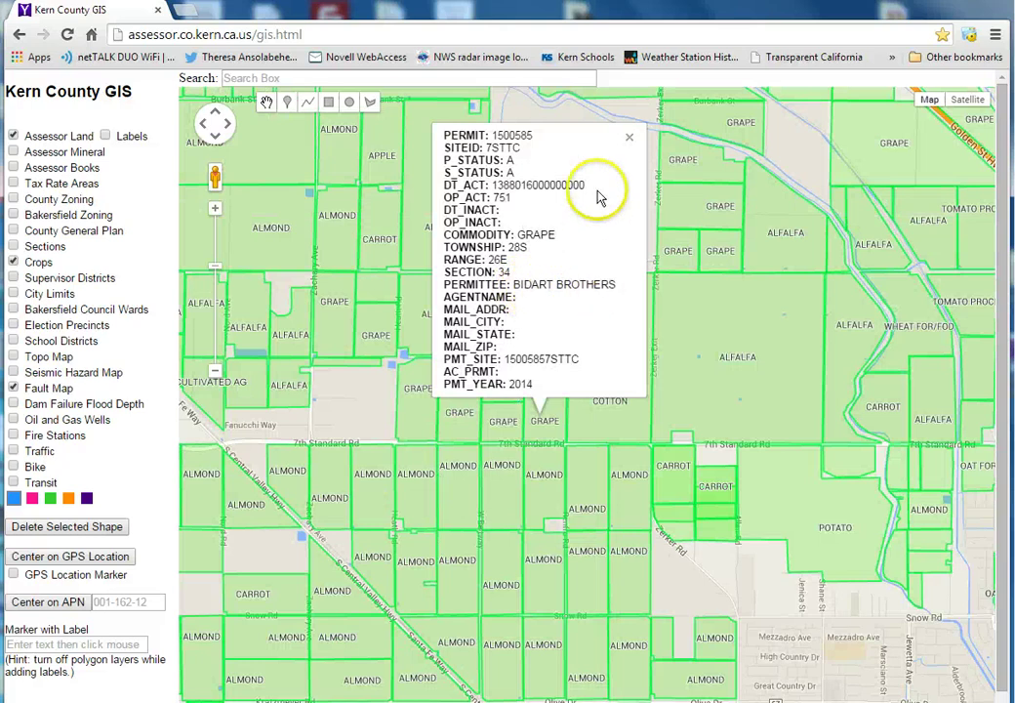
{"action": "left_click", "coordinate": [630, 137]}
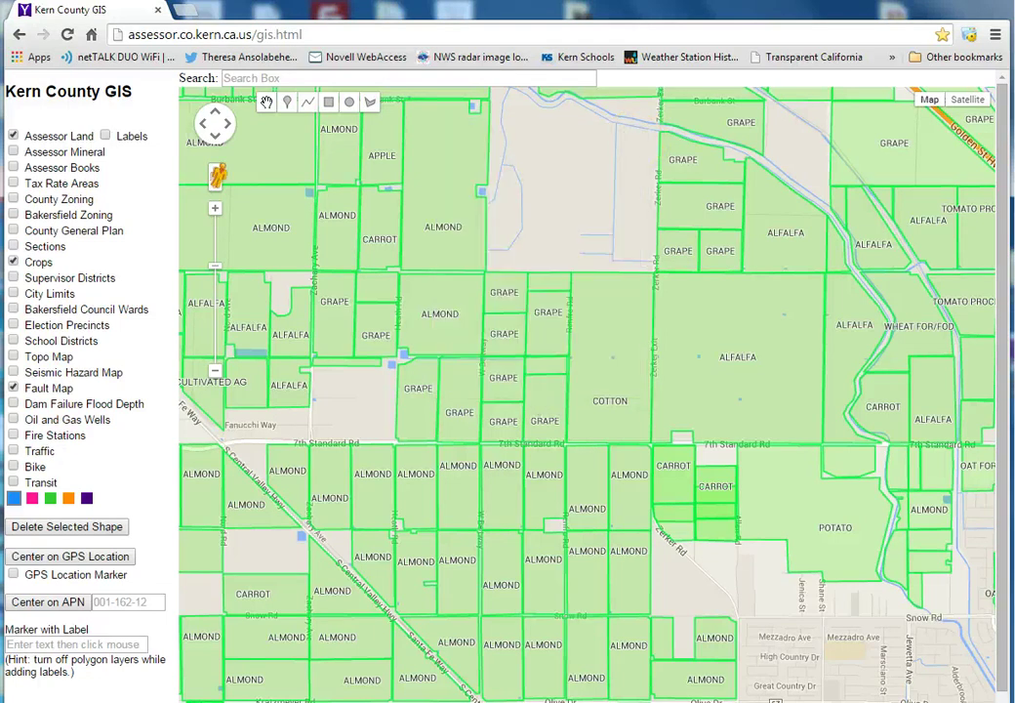
{"action": "left_click", "coordinate": [59, 327]}
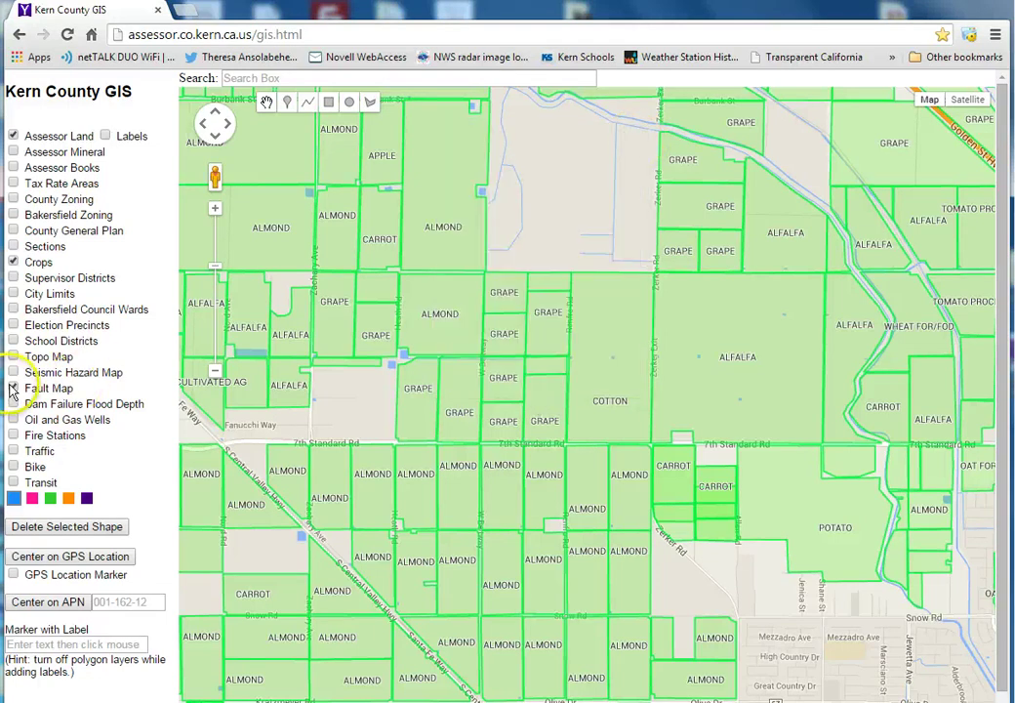
{"action": "left_click", "coordinate": [13, 261]}
- Turn on GPS Location Marker and zoom out two levels to show Pine St and 24th St
{"action": "left_click", "coordinate": [13, 575]}
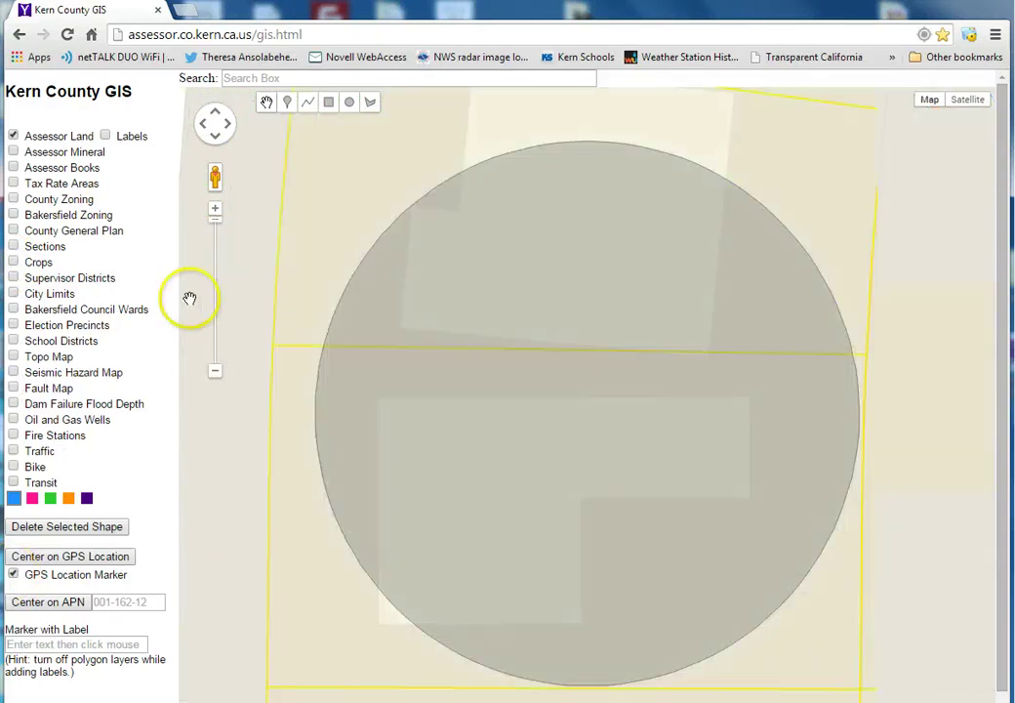
{"action": "left_click", "coordinate": [217, 376]}
{"action": "left_click", "coordinate": [216, 376]}
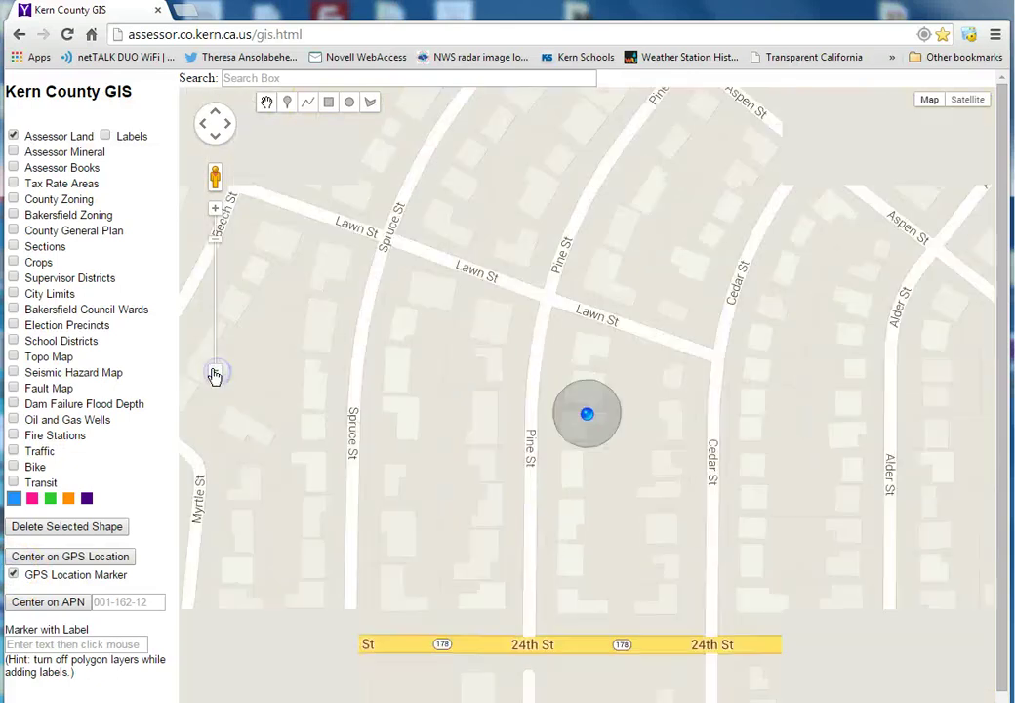